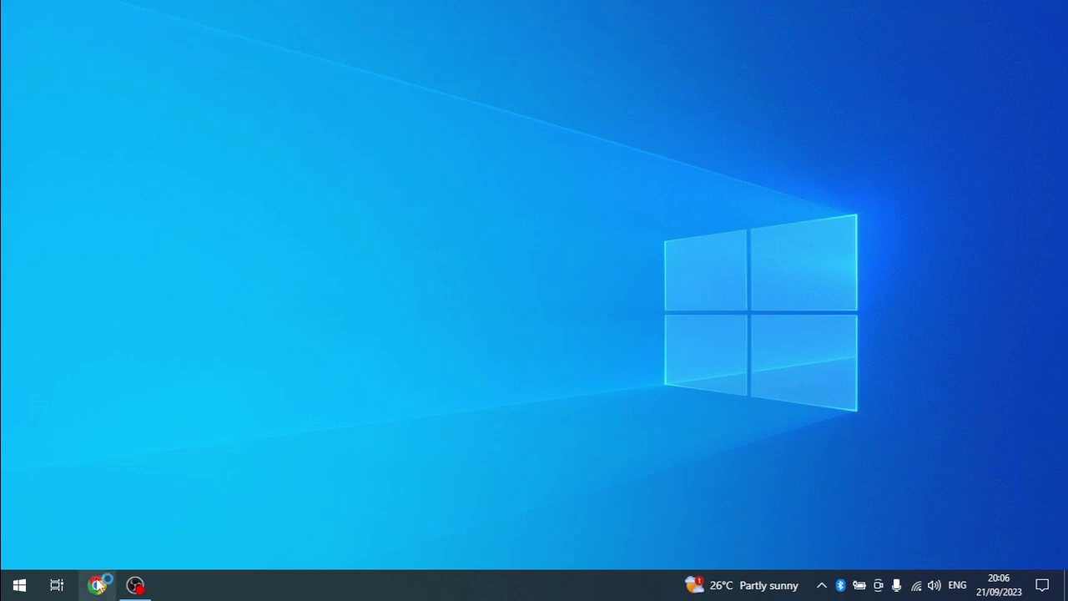
# - Open Google Chrome, search for "google chrome extensions" and go to the Chrome Web Store
pyautogui.click(96, 585)
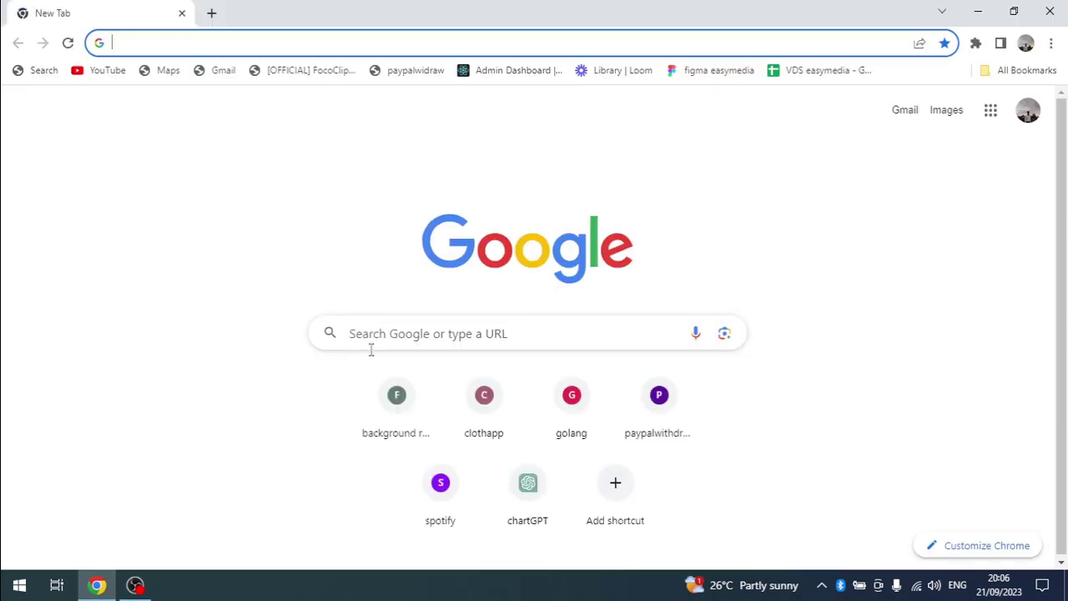
pyautogui.click(388, 332)
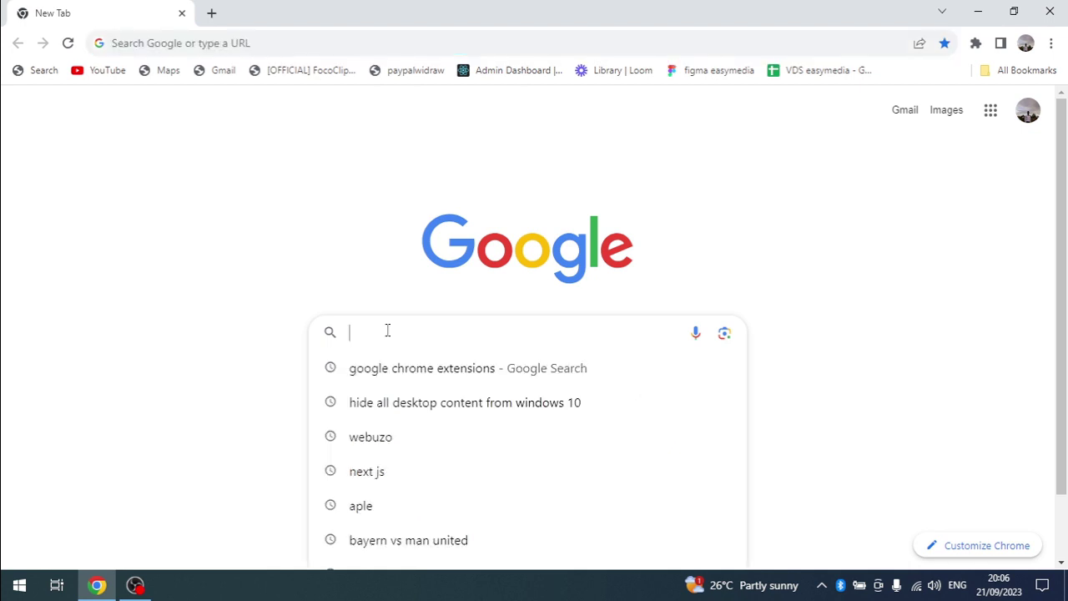
pyautogui.write('google')
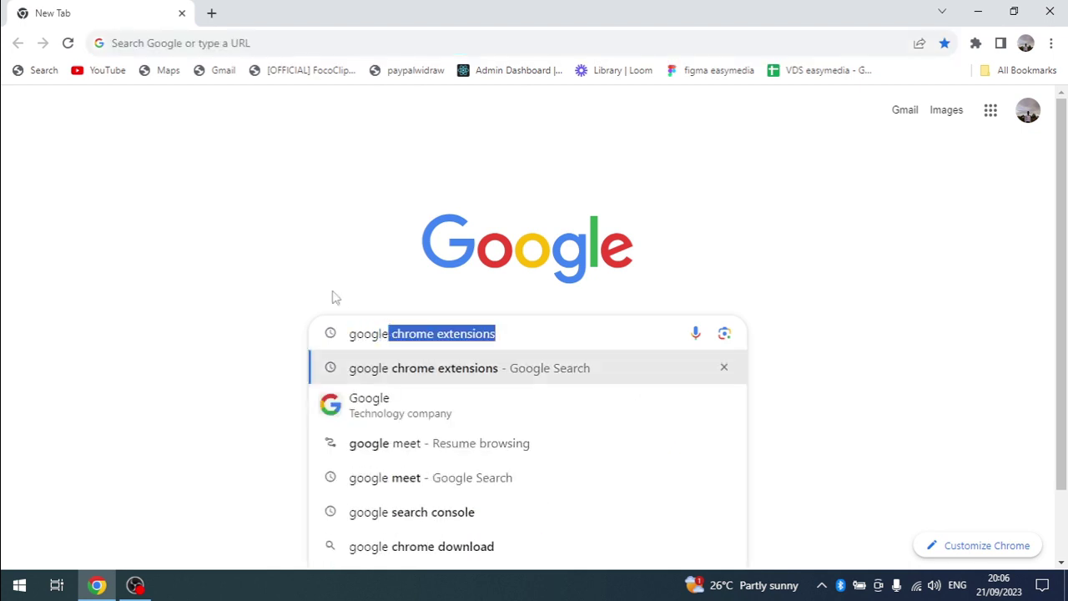
pyautogui.press('Return')
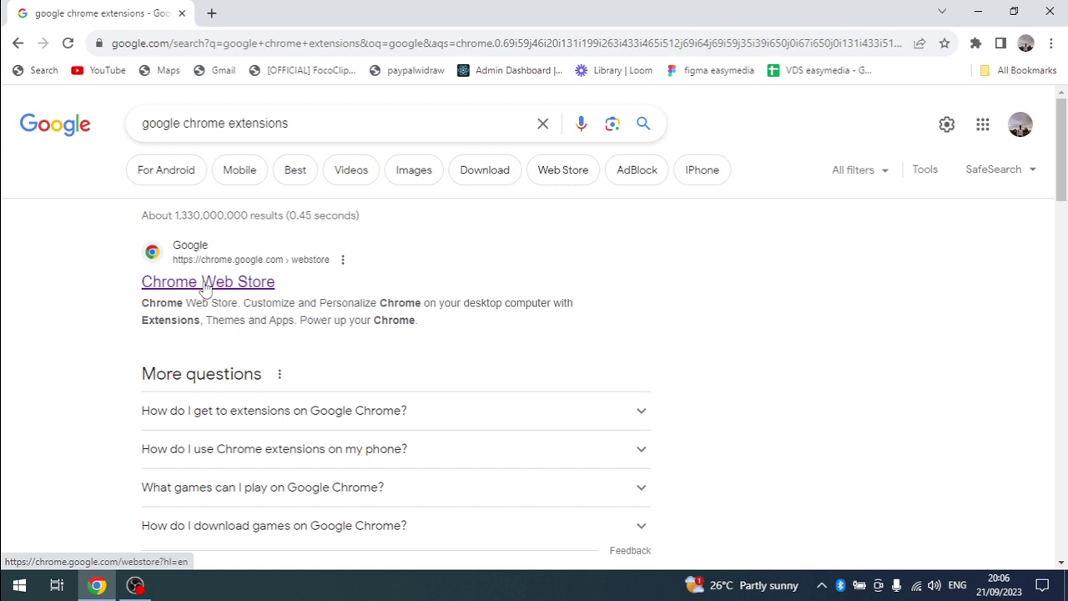
pyautogui.click(206, 284)
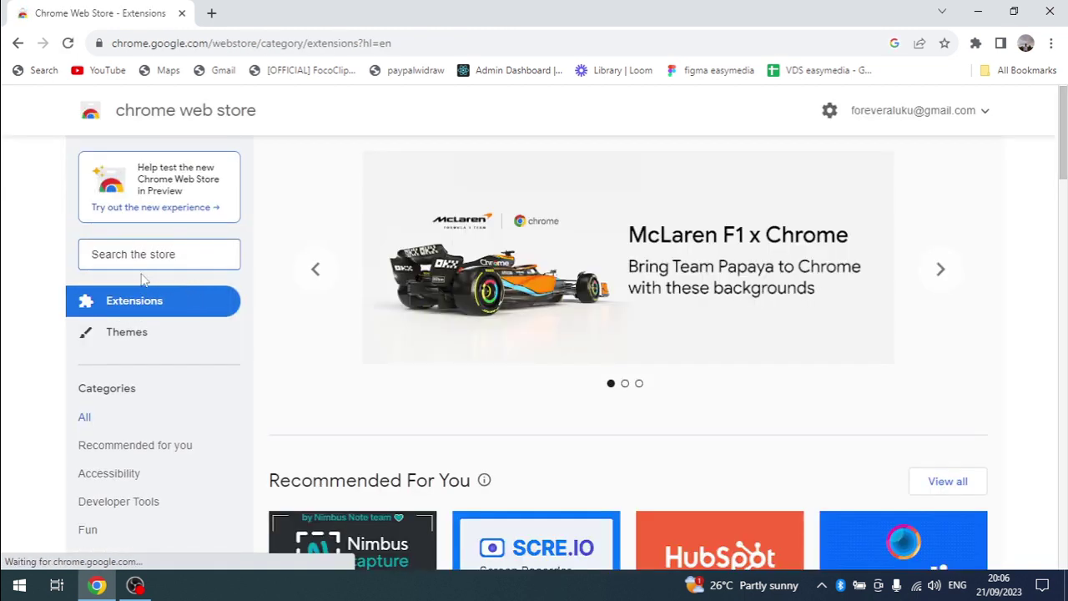
# - Search the Chrome Web Store for "mobile simulator"
pyautogui.click(112, 256)
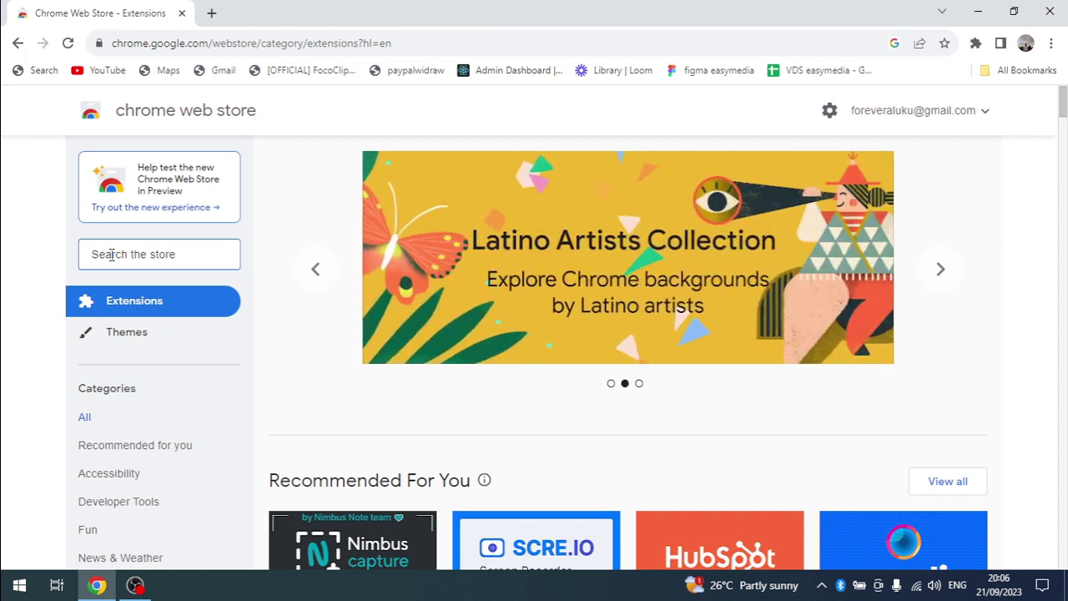
pyautogui.write('mo')
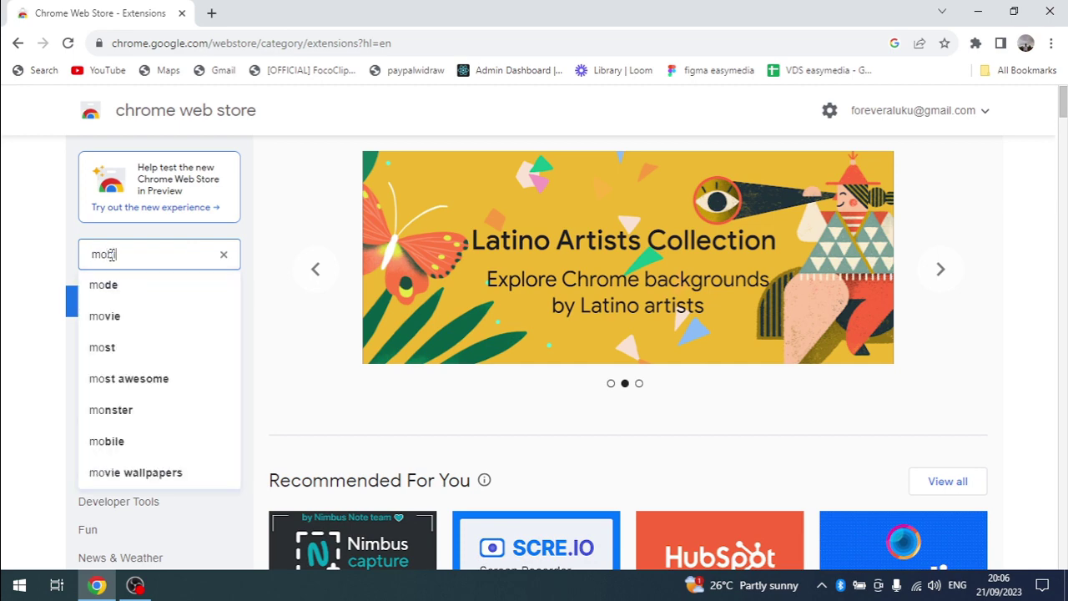
pyautogui.write('bile si')
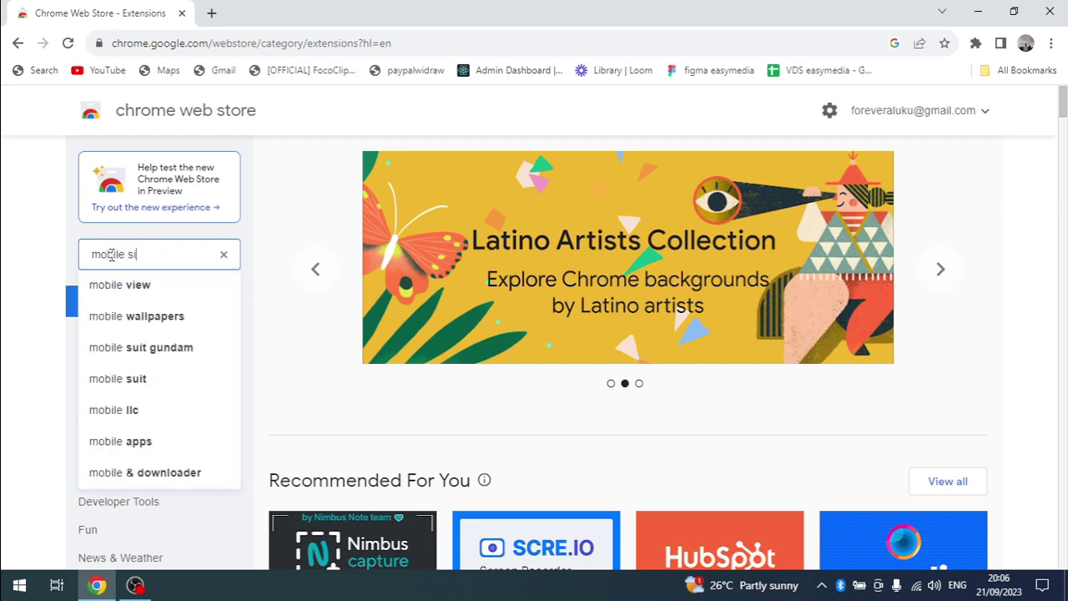
pyautogui.write('mulat')
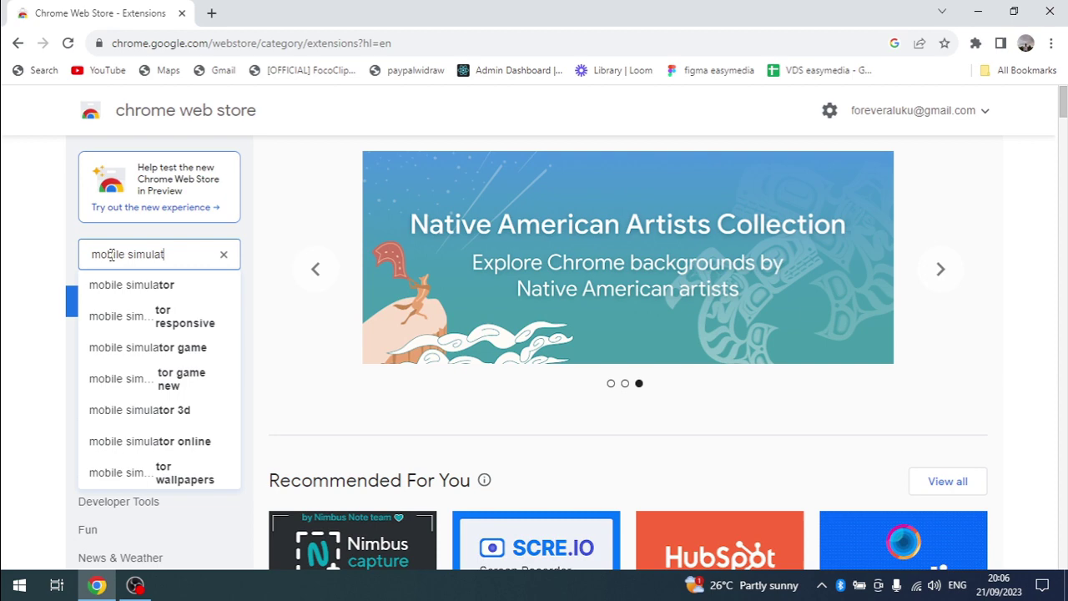
pyautogui.click(112, 286)
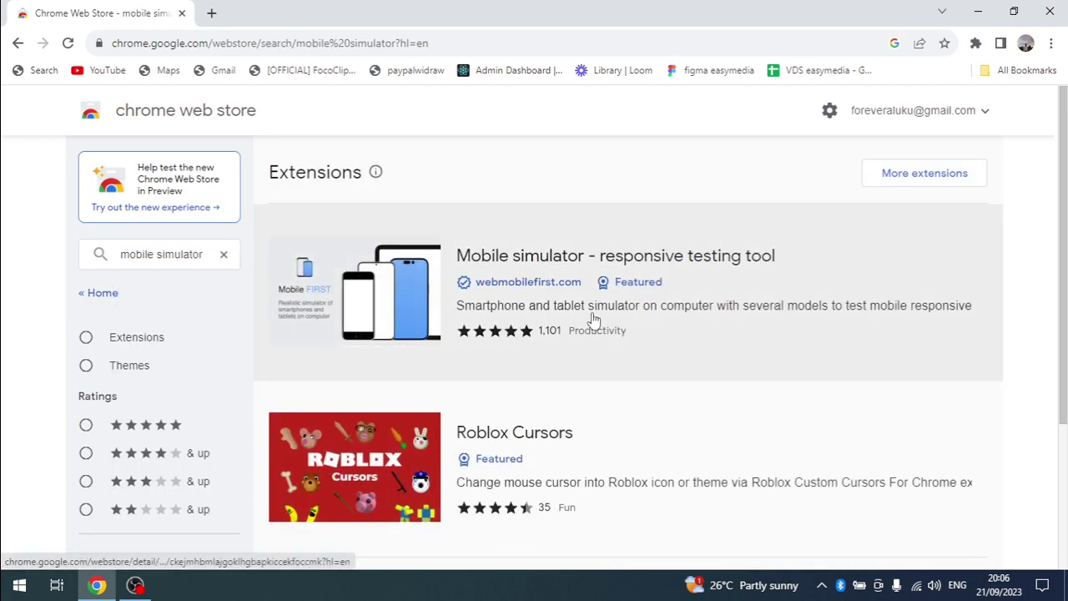
# - Add the "Mobile simulator - responsive testing tool" extension to Chrome from its store page
pyautogui.click(503, 317)
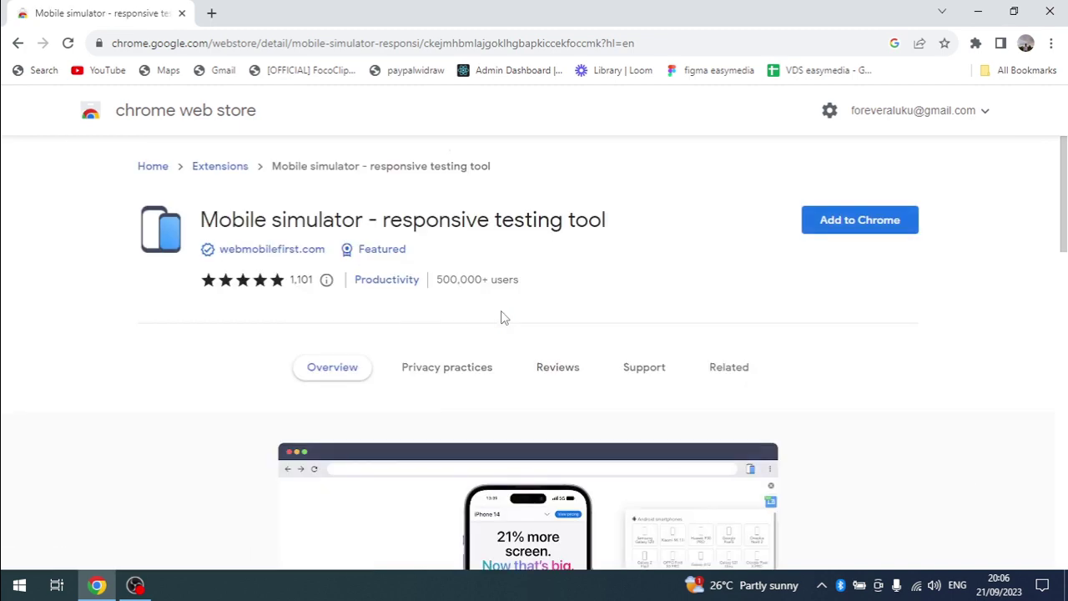
pyautogui.click(864, 230)
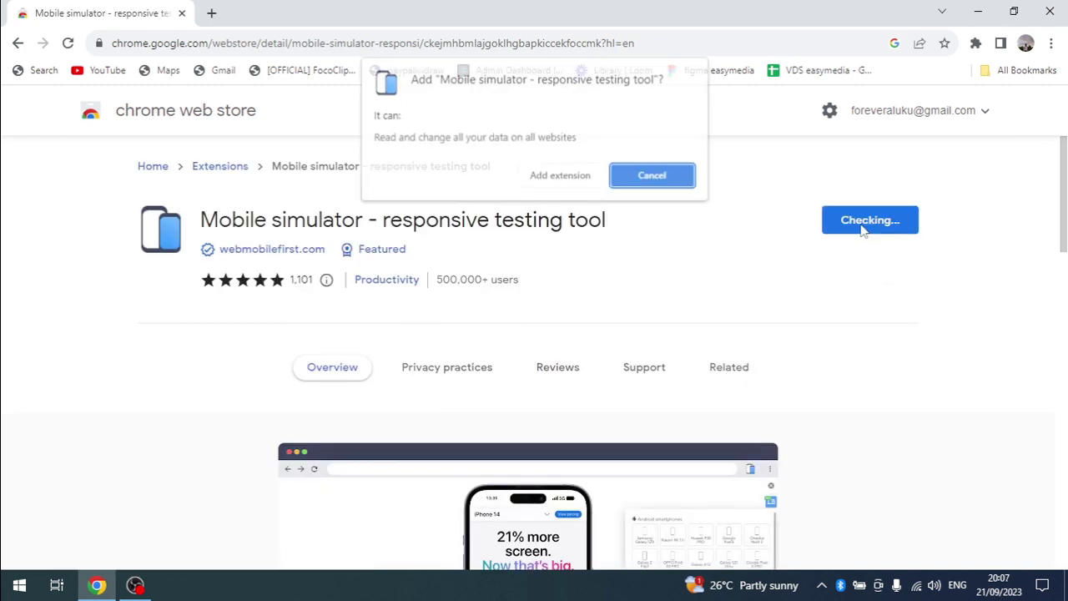
pyautogui.click(557, 176)
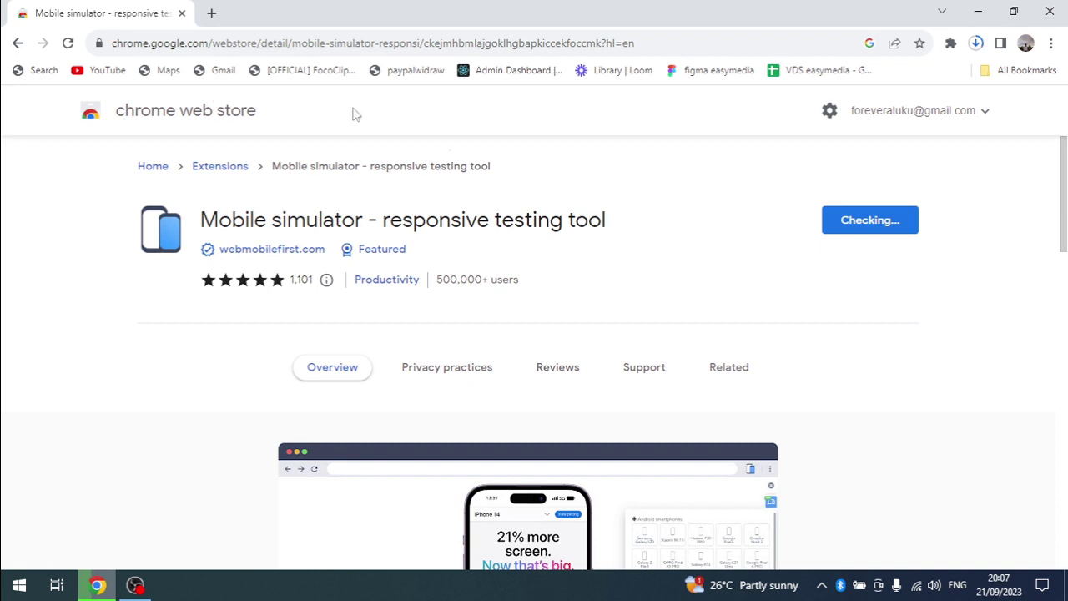
# - Load apple.com/ke/ in a new tab and look through the desktop layout of its home page
pyautogui.click(211, 14)
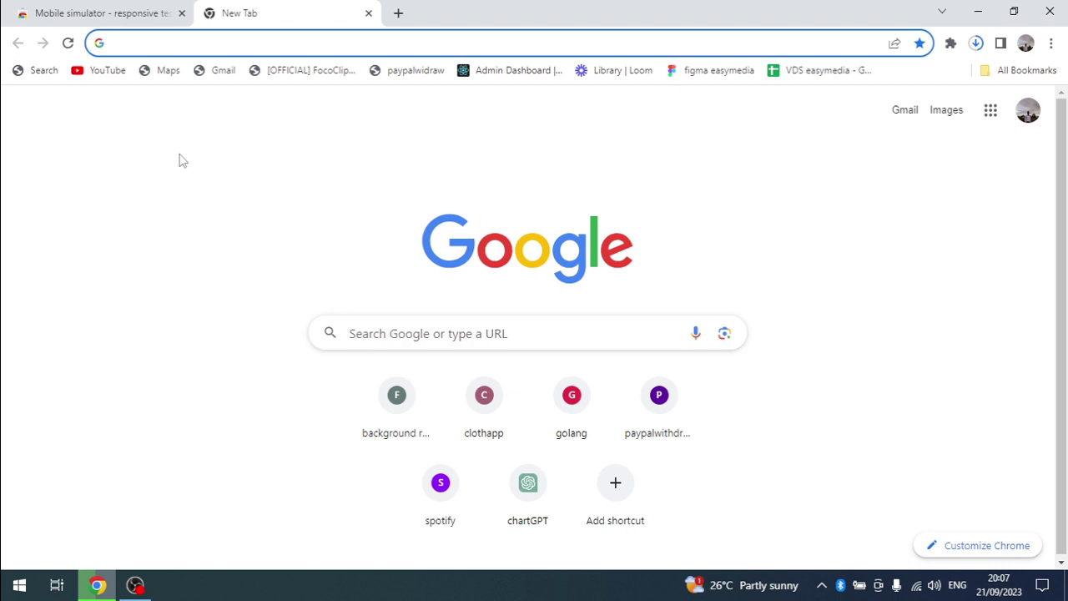
pyautogui.write('app')
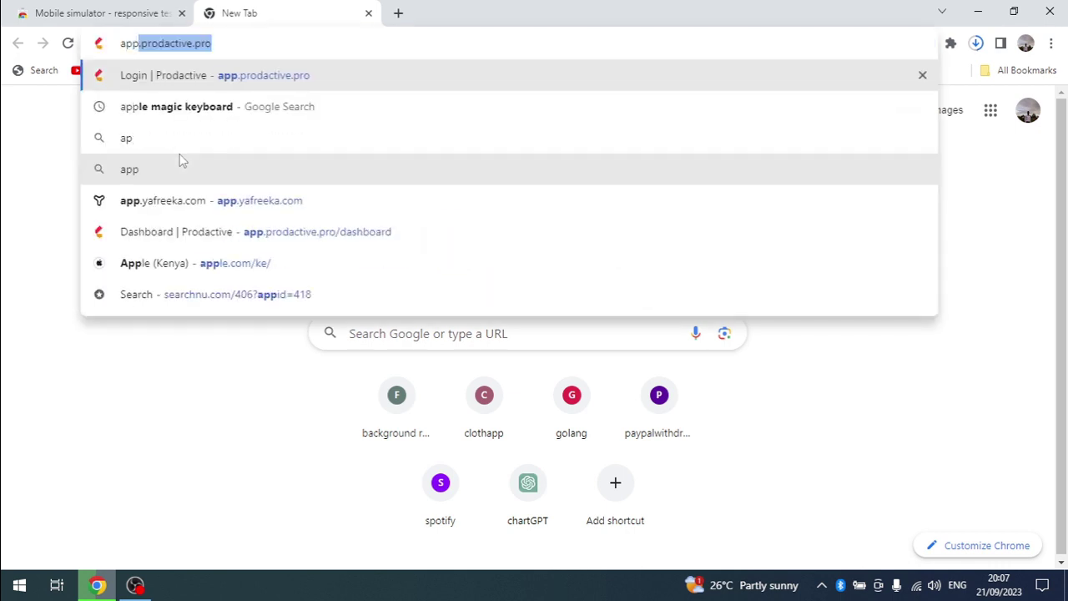
pyautogui.write('le')
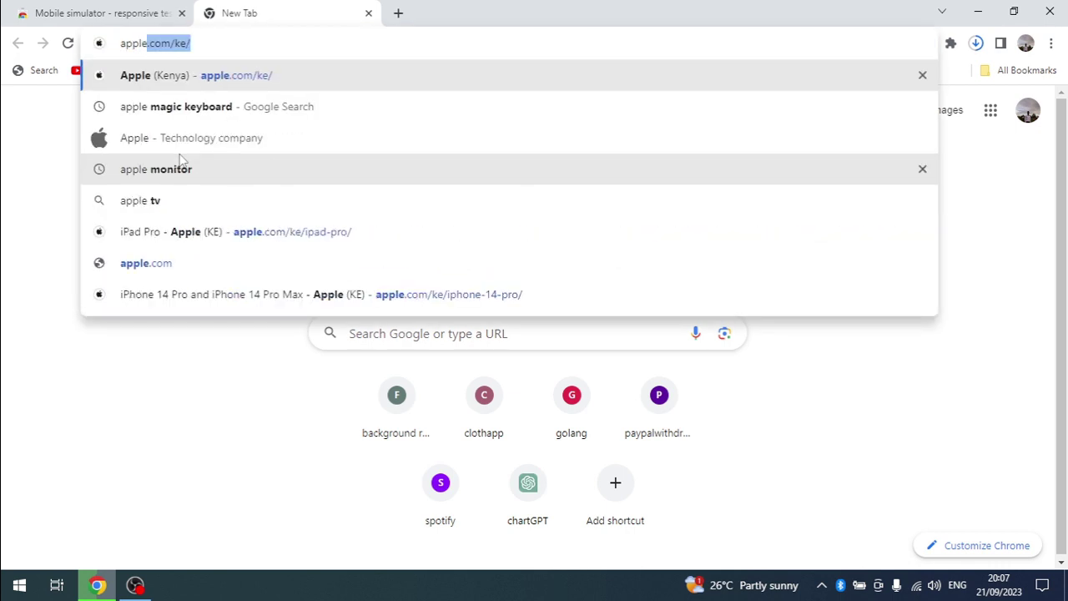
pyautogui.press('Return')
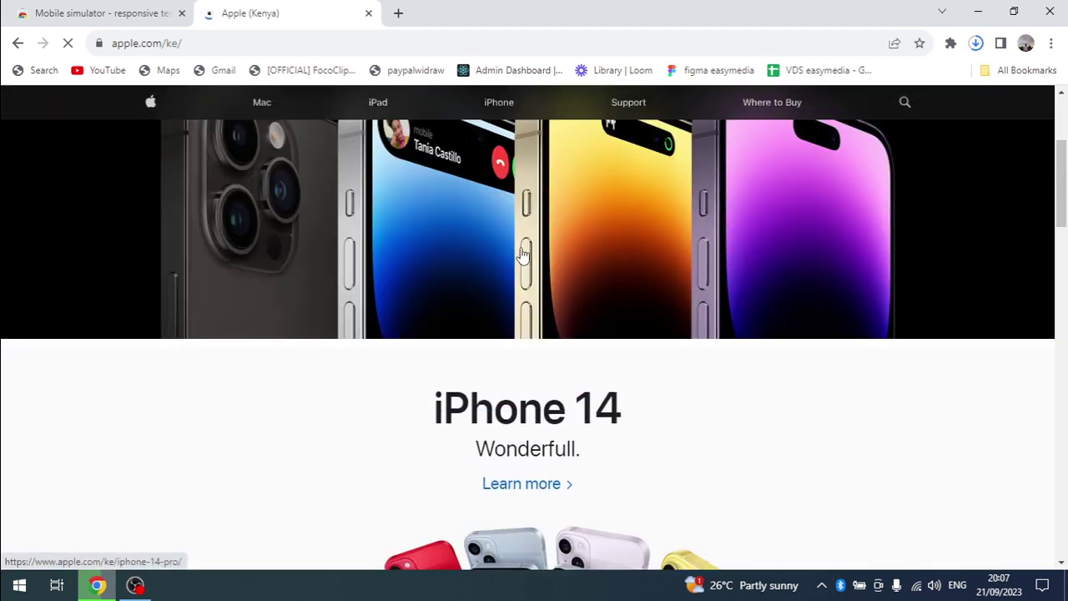
pyautogui.scroll(-15, 522, 256)
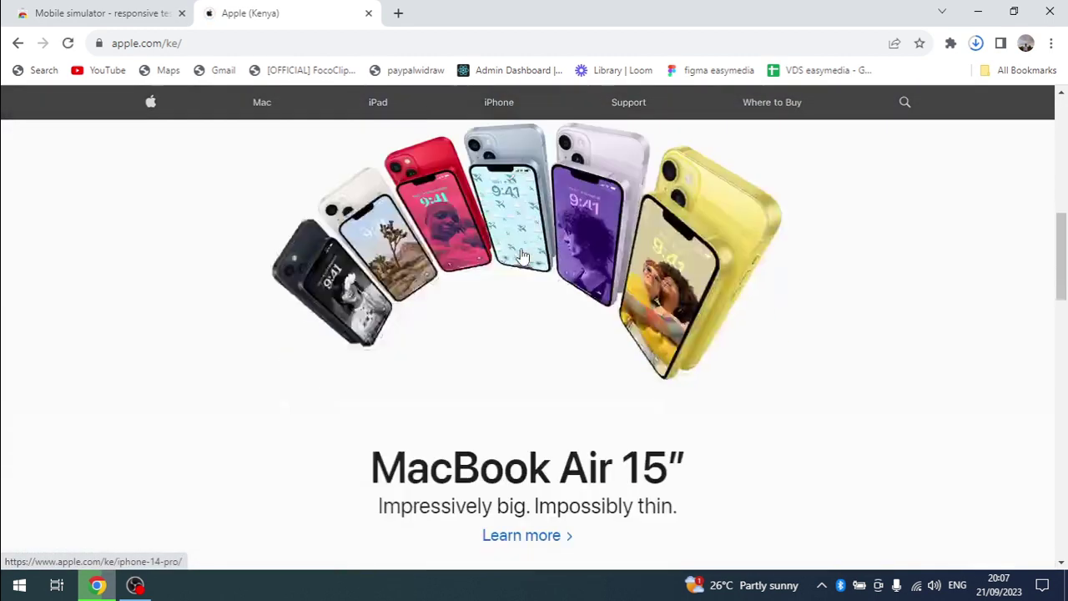
pyautogui.scroll(-4, 522, 256)
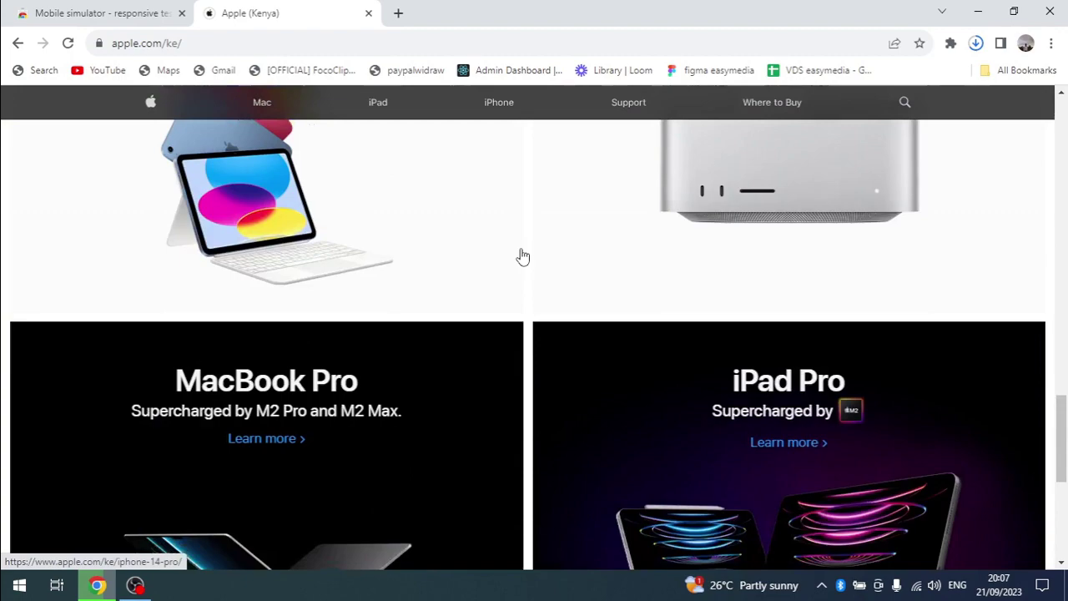
pyautogui.scroll(12, 521, 256)
pyautogui.scroll(4, 521, 256)
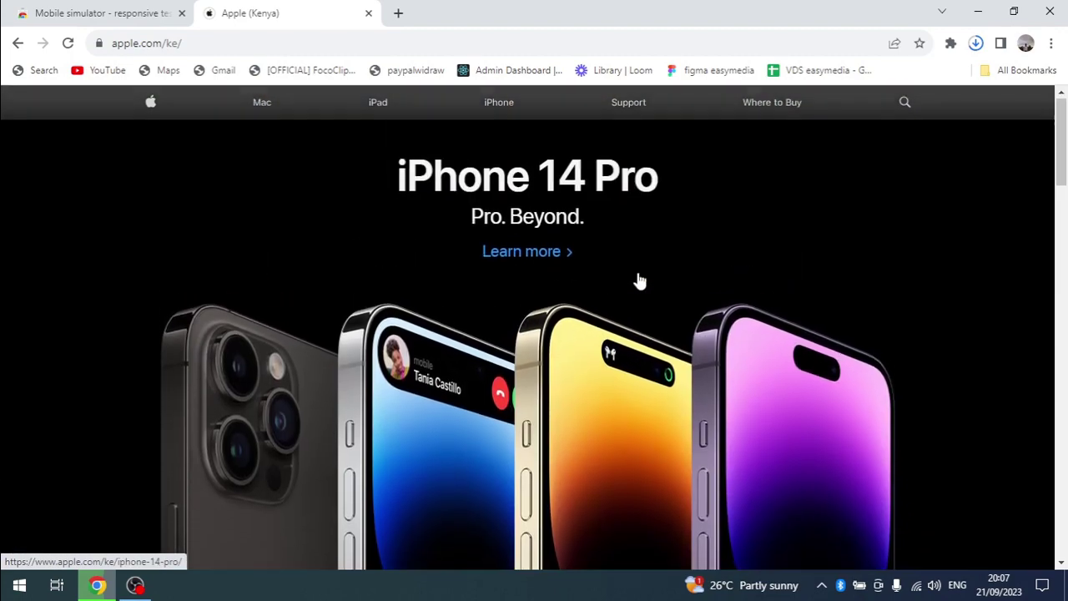
# - Inspect the Apple page with the developer tools and vary the viewport width to check its responsive layout
pyautogui.rightClick(643, 266)
pyautogui.click(672, 389)
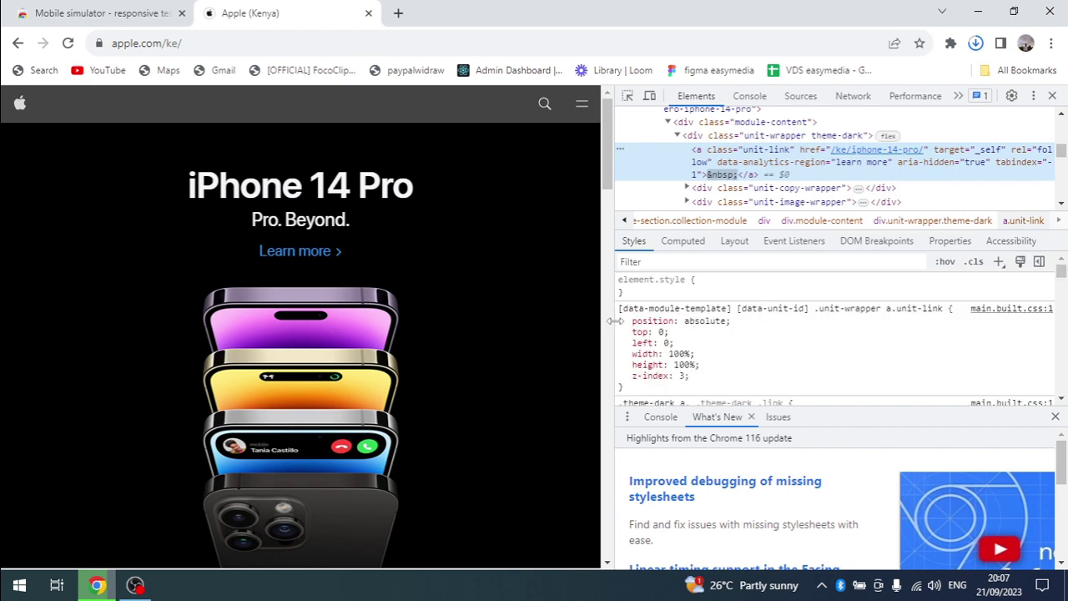
pyautogui.moveTo(611, 334); pyautogui.dragTo(686, 342)
pyautogui.moveTo(766, 344); pyautogui.dragTo(675, 358)
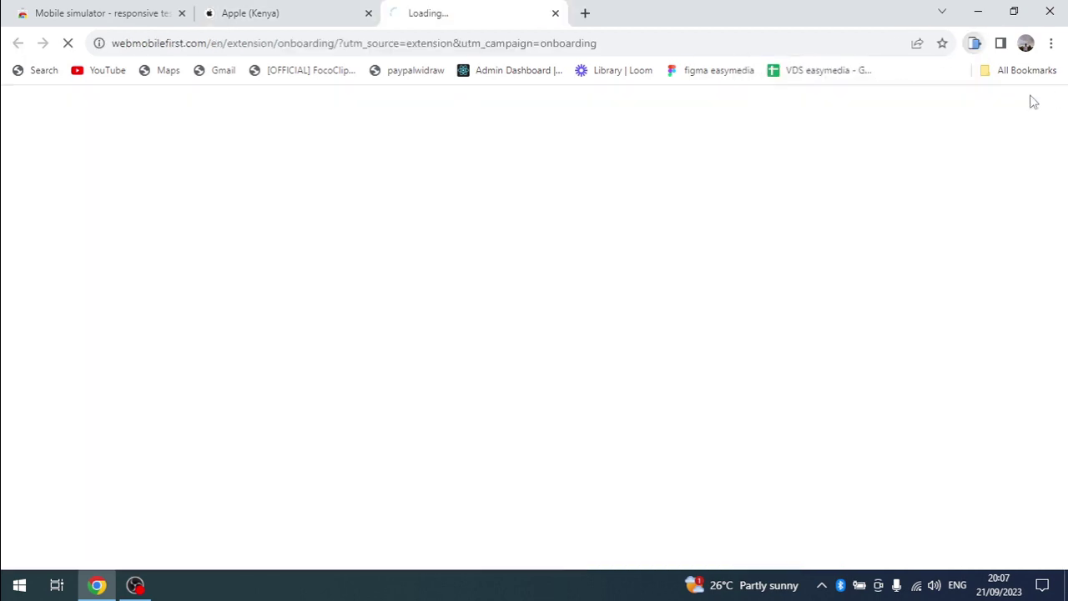
# - Close the extension's onboarding tab and the developer tools on the Apple page
pyautogui.click(555, 14)
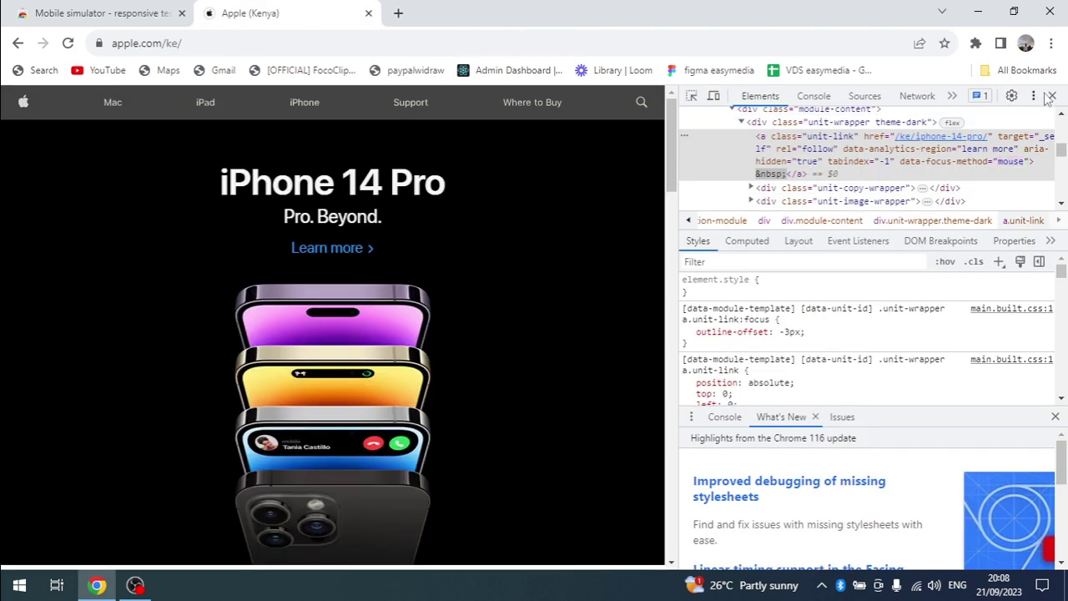
pyautogui.click(1037, 96)
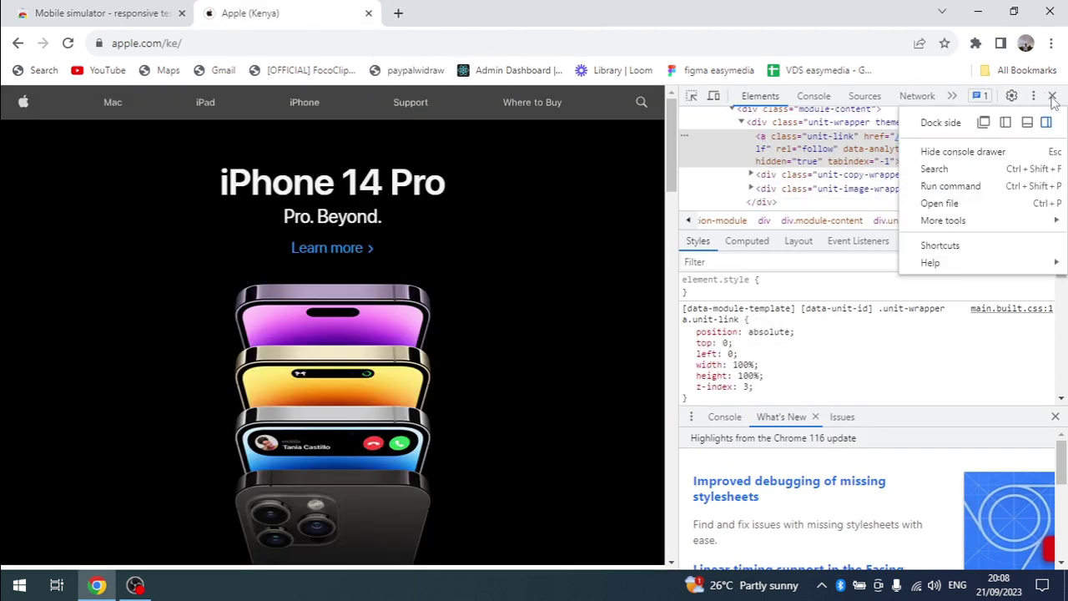
pyautogui.click(1053, 99)
pyautogui.click(1053, 97)
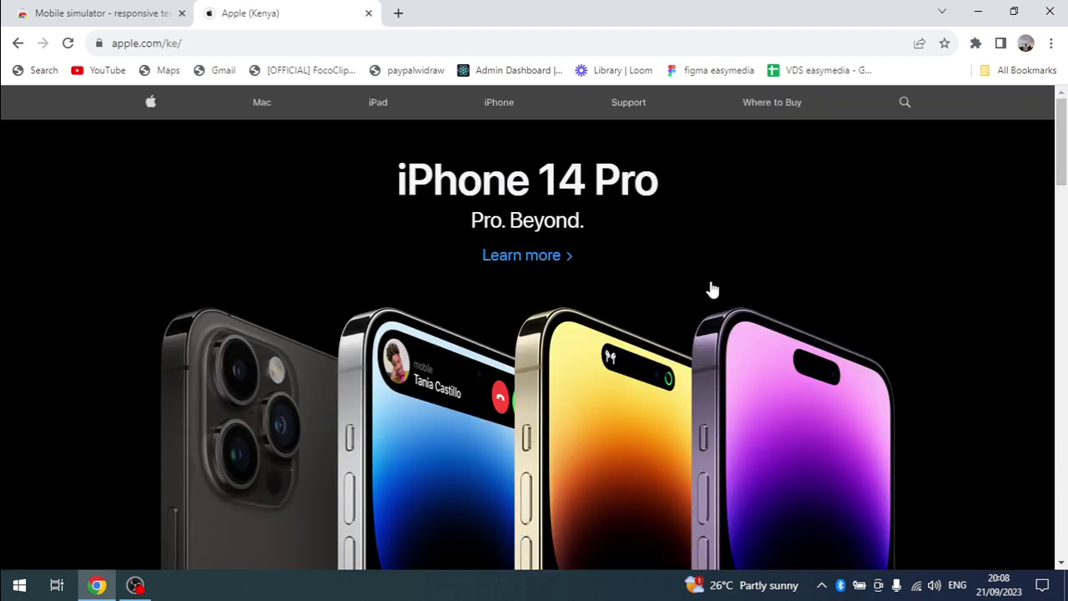
# - Launch the Mobile simulator extension on the Apple home page
pyautogui.scroll(-4, 712, 292)
pyautogui.scroll(4, 714, 294)
pyautogui.click(976, 43)
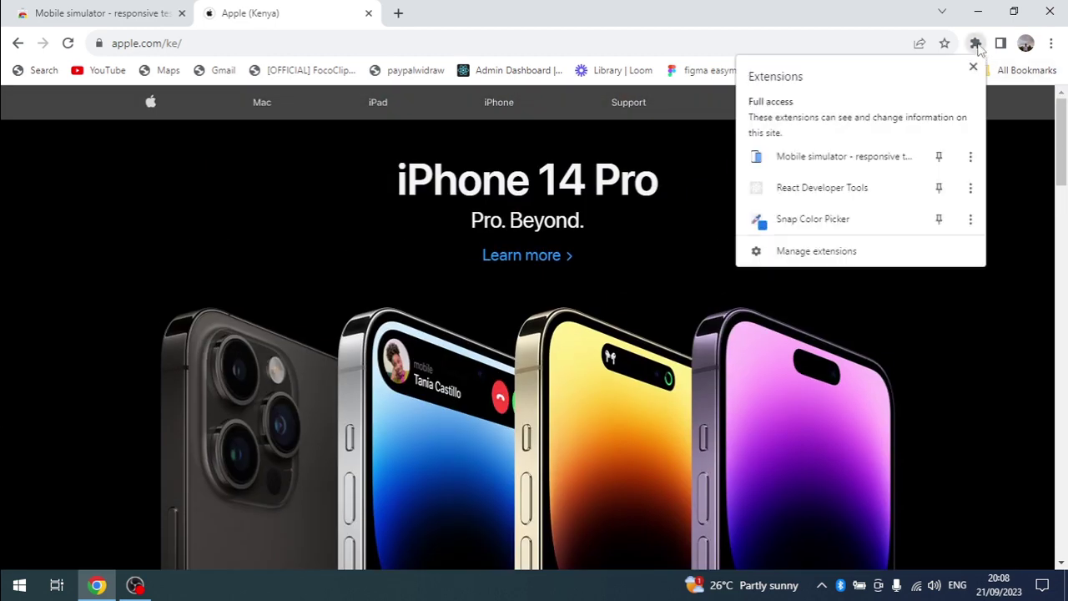
pyautogui.click(810, 156)
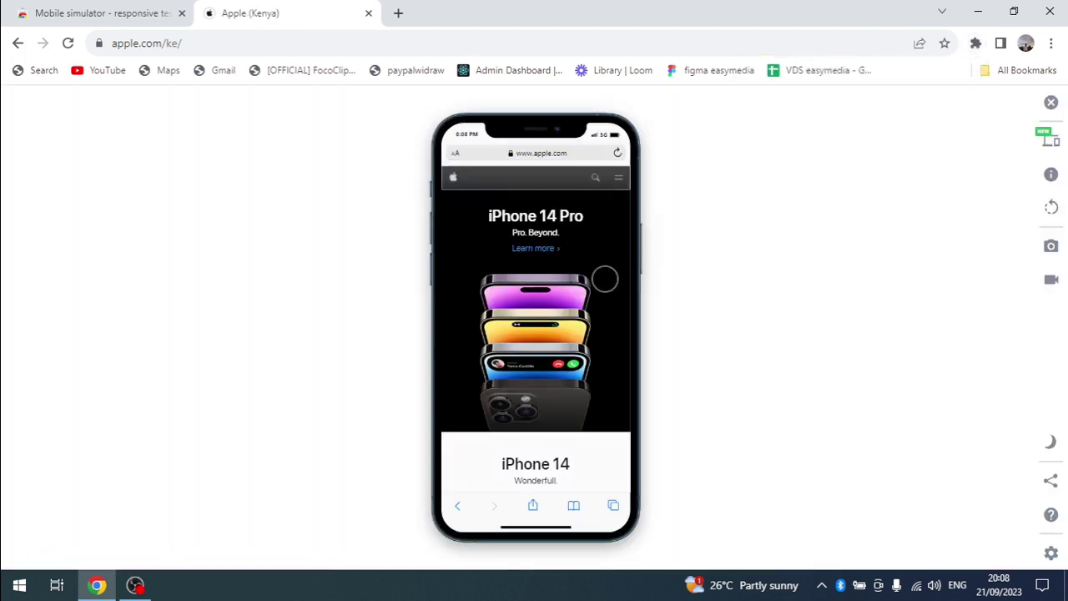
# - Examine the Apple home page's mobile layout in the simulated phone, from the iPhone sections down to the footer
pyautogui.scroll(-10, 570, 326)
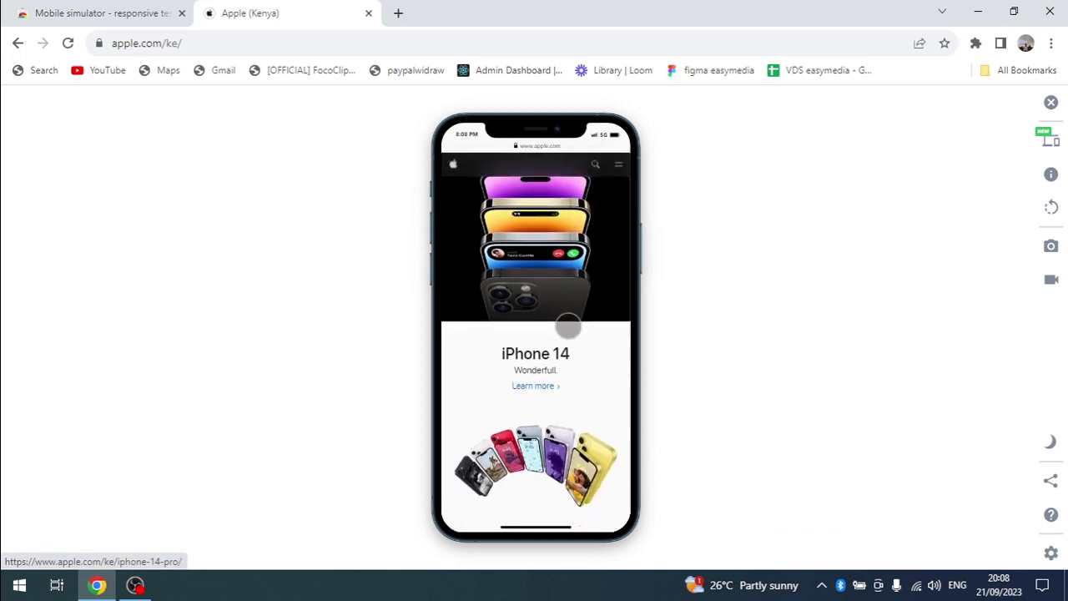
pyautogui.scroll(-7, 568, 326)
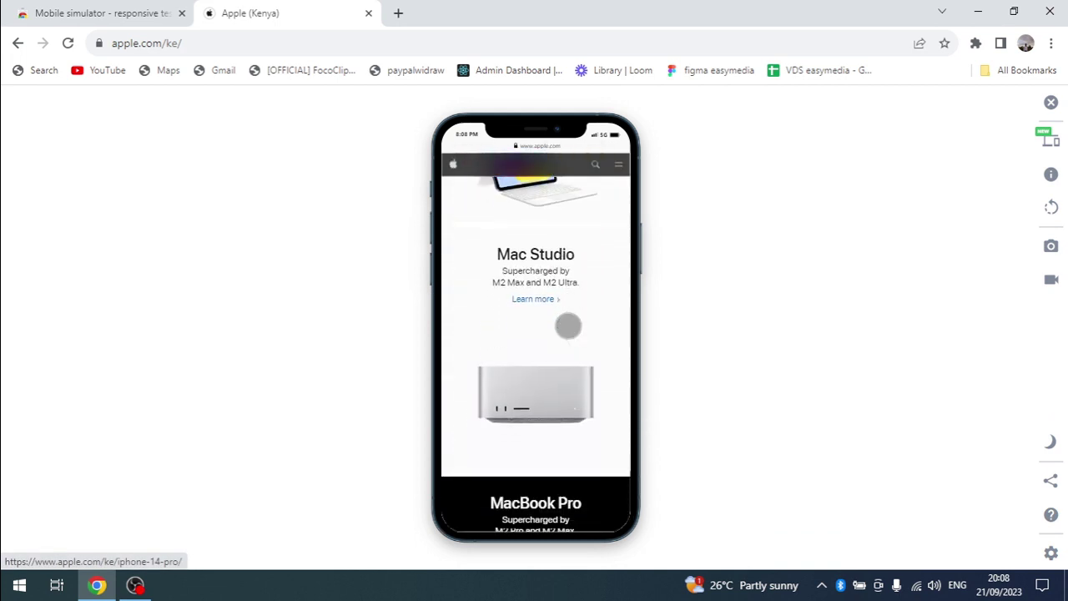
pyautogui.scroll(5, 568, 326)
pyautogui.scroll(10, 568, 326)
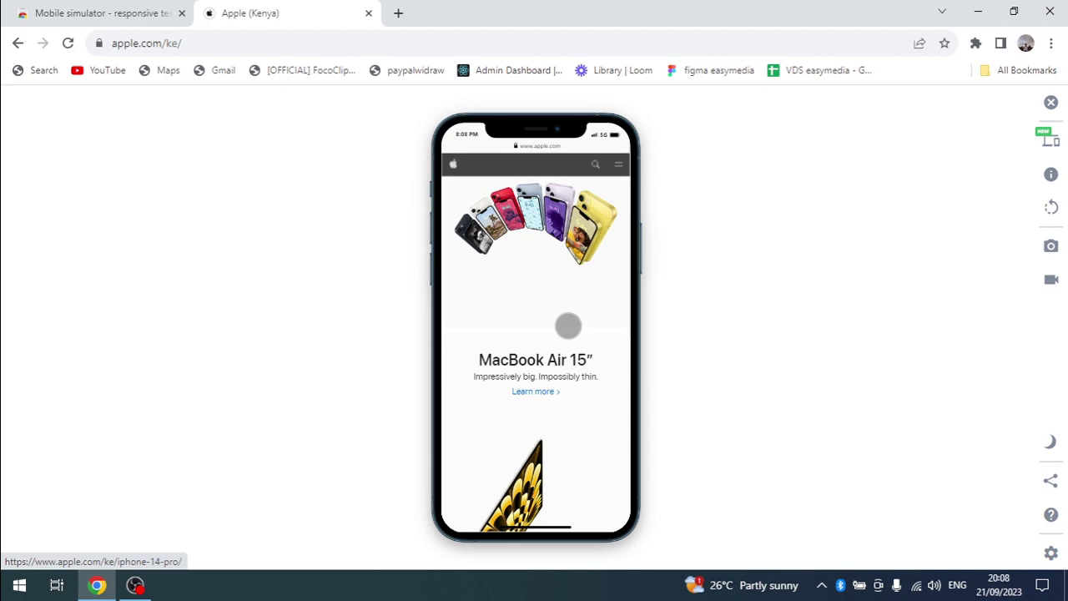
pyautogui.scroll(-20, 570, 313)
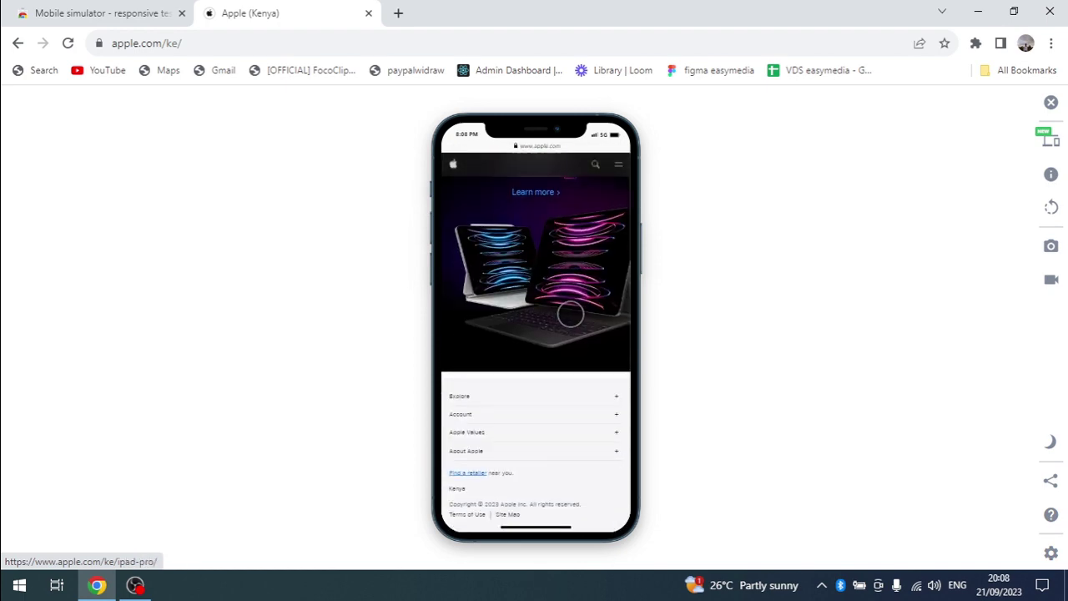
pyautogui.scroll(15, 570, 313)
pyautogui.scroll(5, 574, 309)
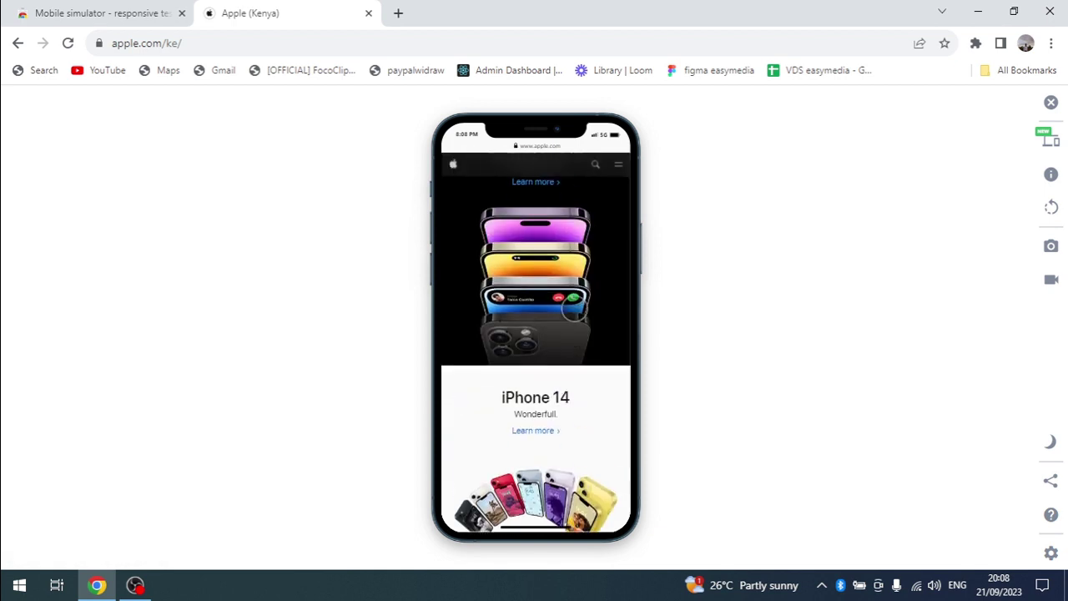
# - Review the simulator's available phones, tablets and special devices, and switch the simulated device to Samsung Galaxy S20
pyautogui.click(1049, 142)
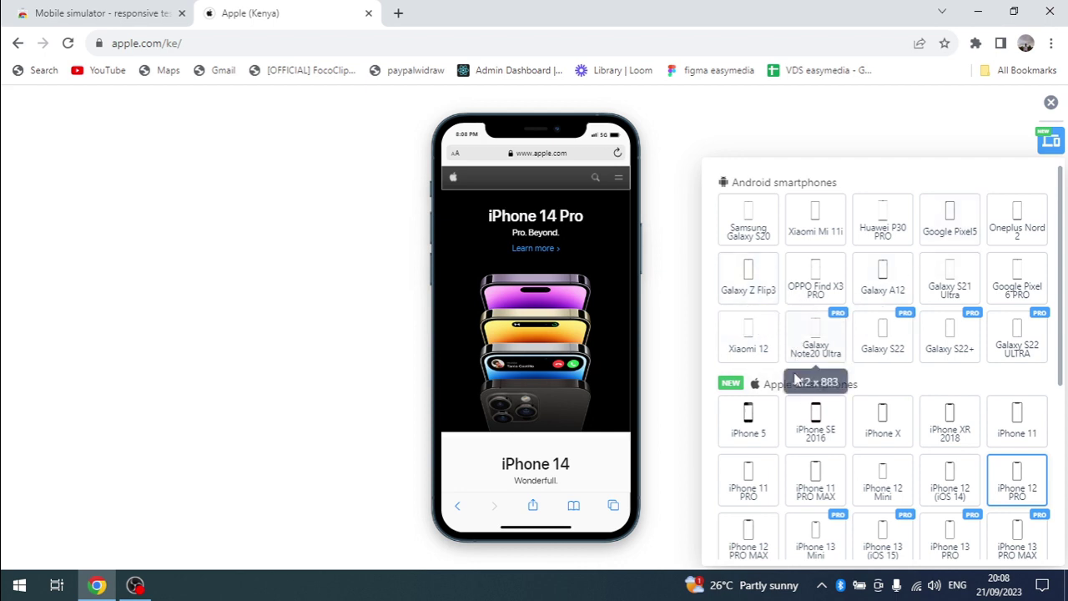
pyautogui.scroll(-2, 798, 429)
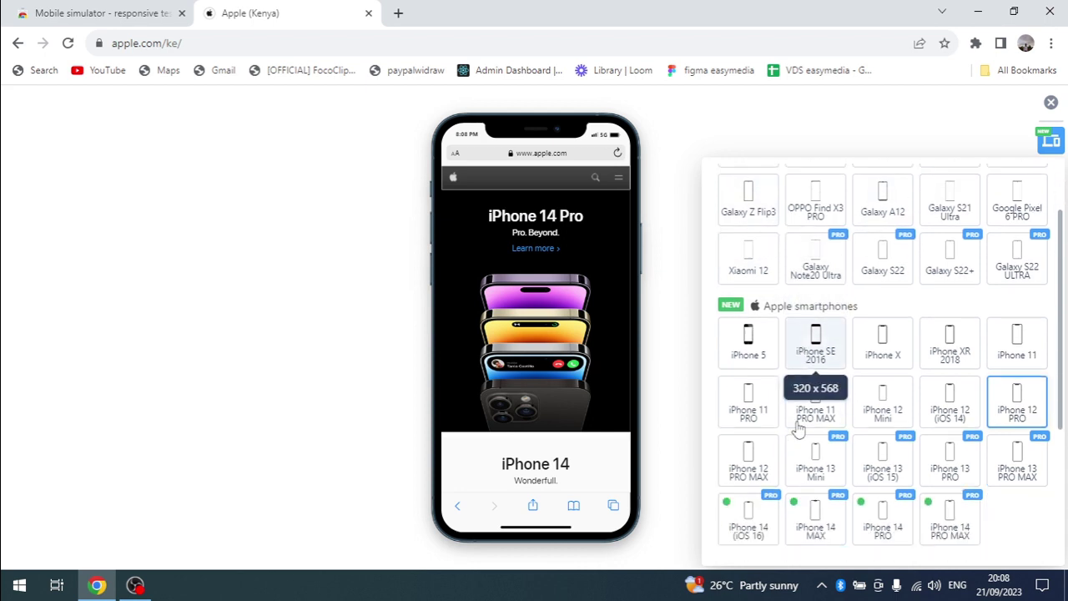
pyautogui.scroll(2, 805, 451)
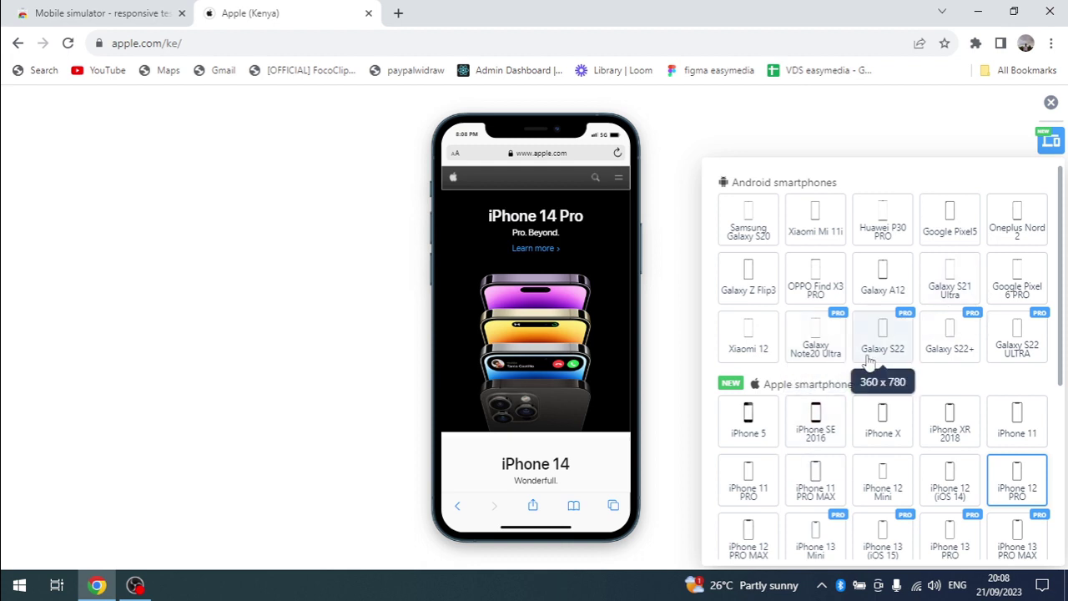
pyautogui.scroll(-3, 863, 355)
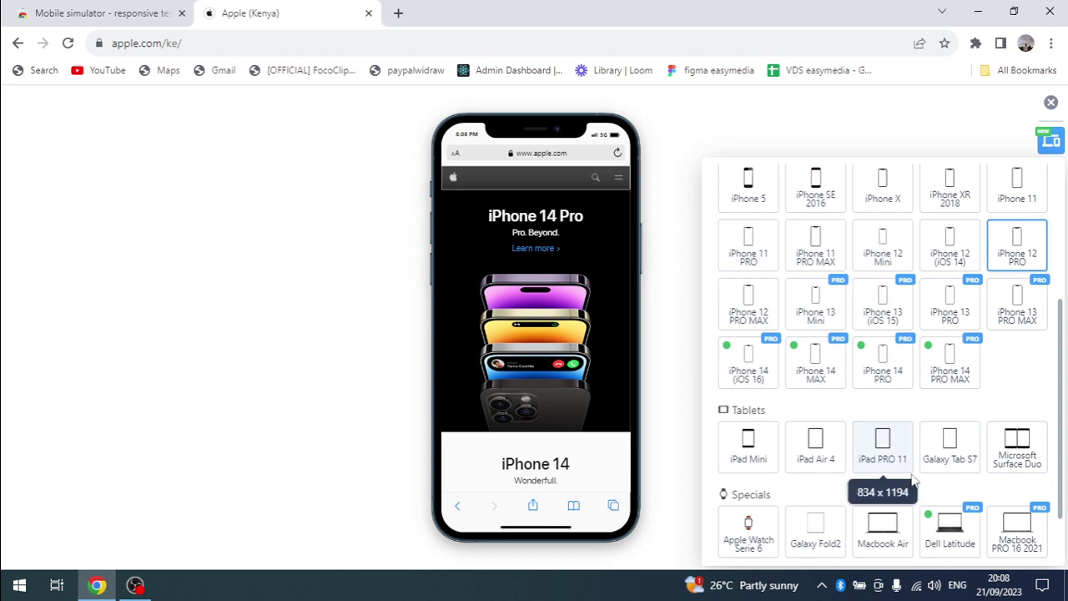
pyautogui.scroll(-1, 913, 435)
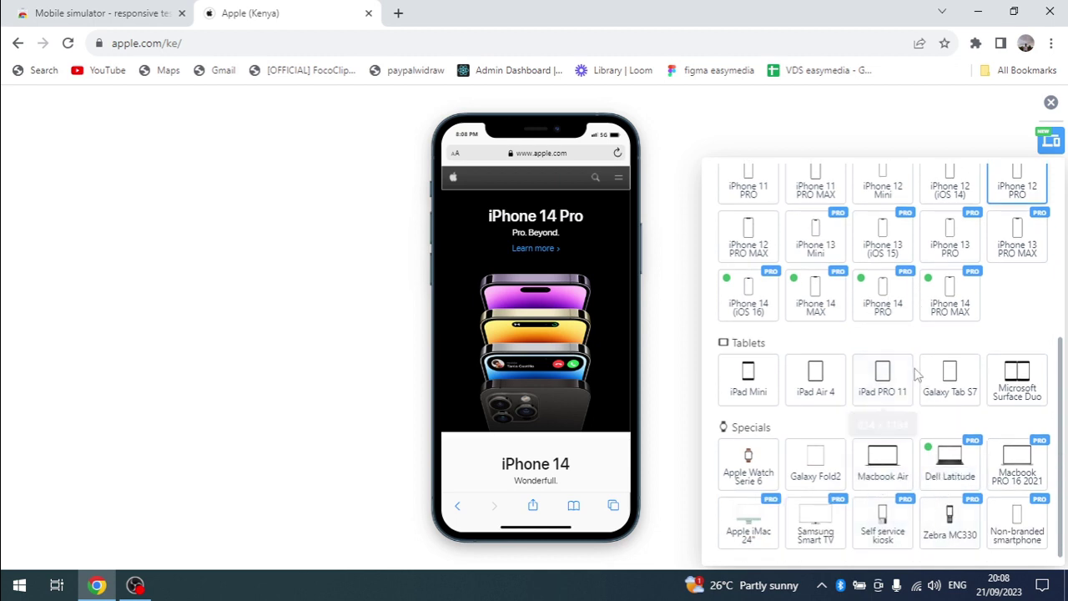
pyautogui.scroll(4, 915, 370)
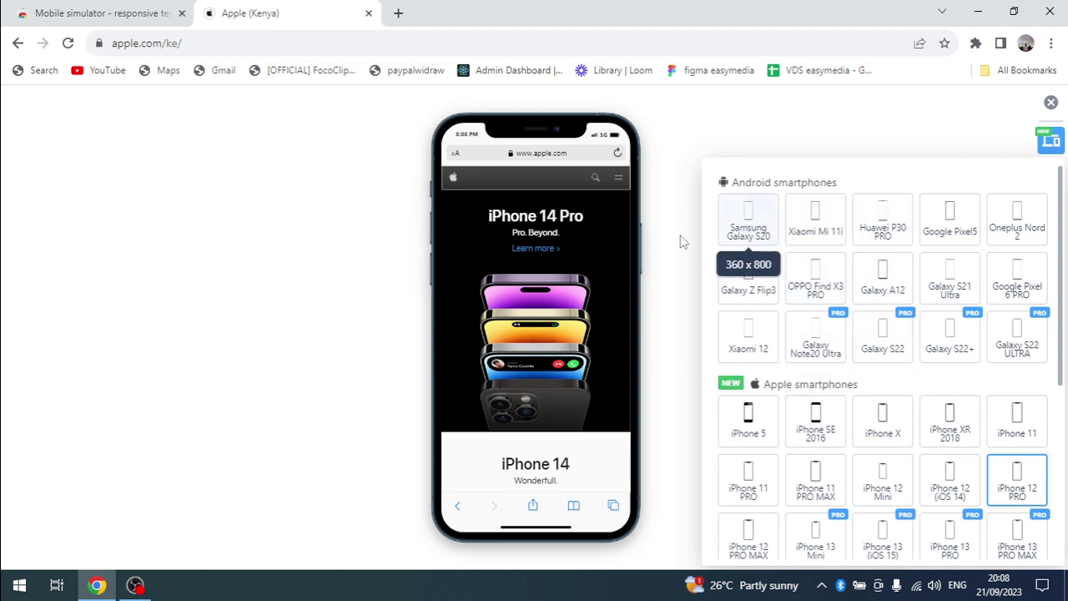
pyautogui.click(754, 215)
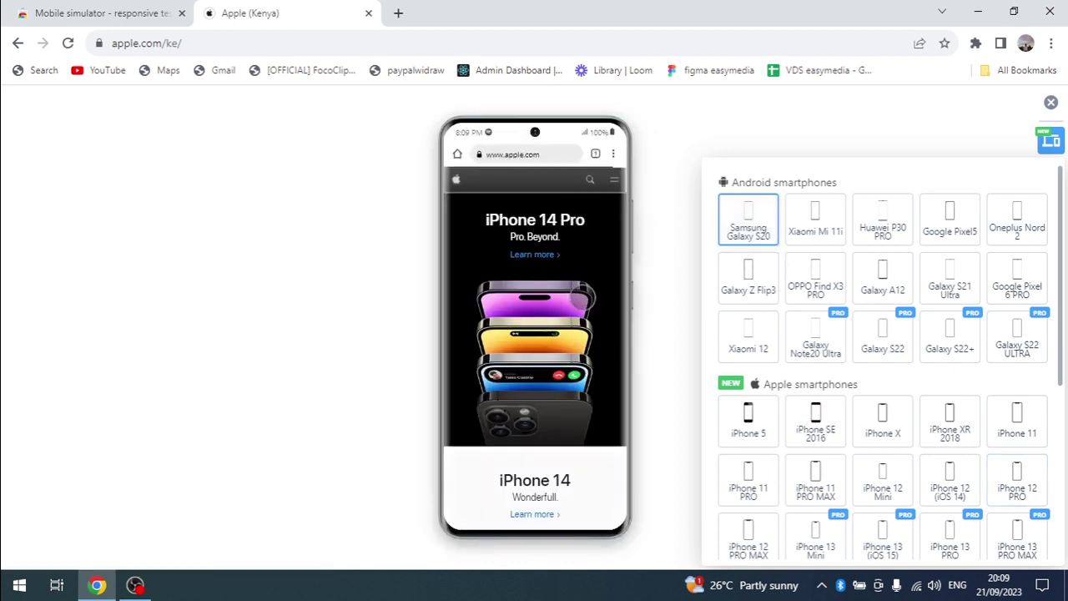
# - Examine the Apple home page's layout on the simulated Galaxy S20, including its expanded navigation menu
pyautogui.scroll(-3, 578, 304)
pyautogui.scroll(-4, 578, 310)
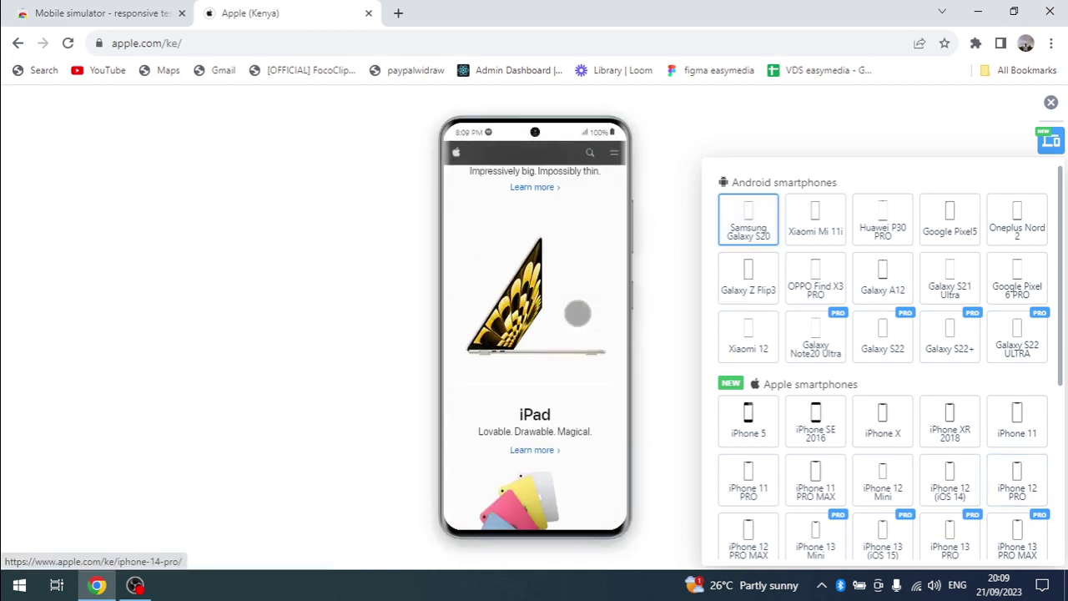
pyautogui.scroll(-6, 578, 313)
pyautogui.scroll(2, 578, 310)
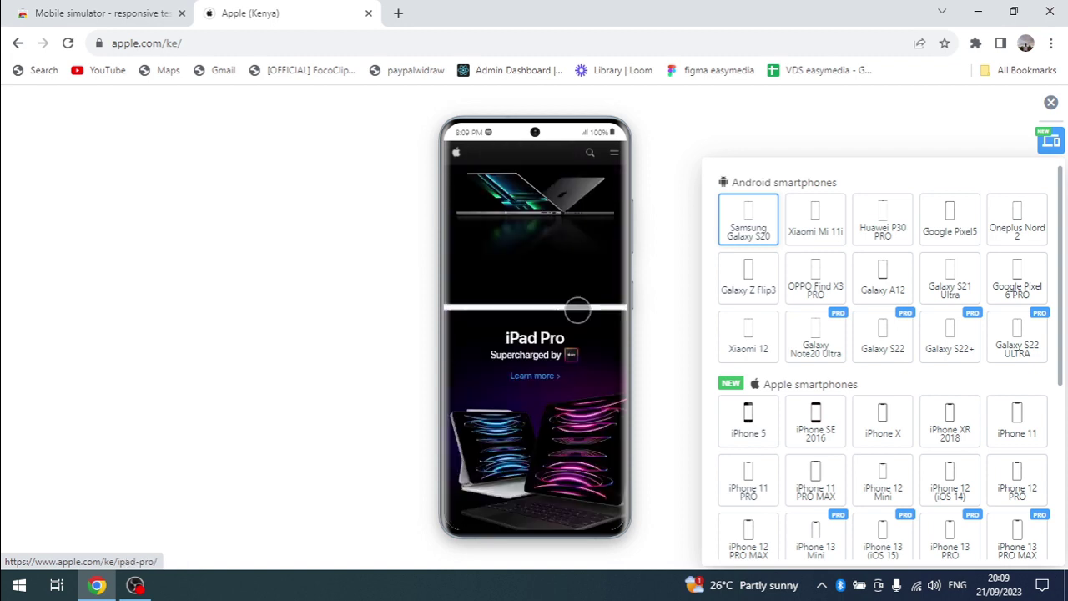
pyautogui.scroll(10, 577, 311)
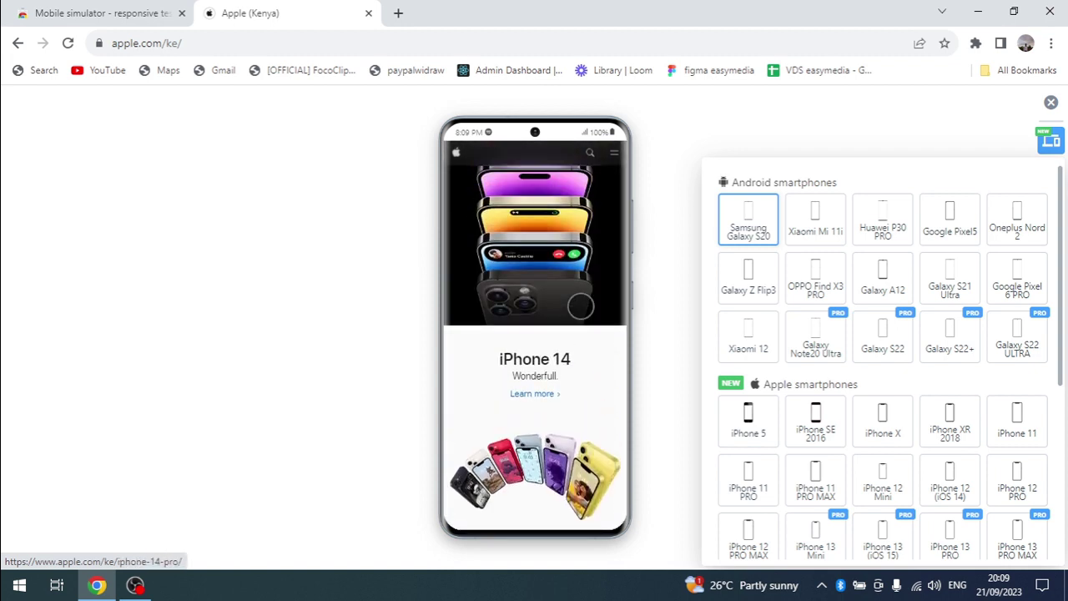
pyautogui.scroll(4, 581, 305)
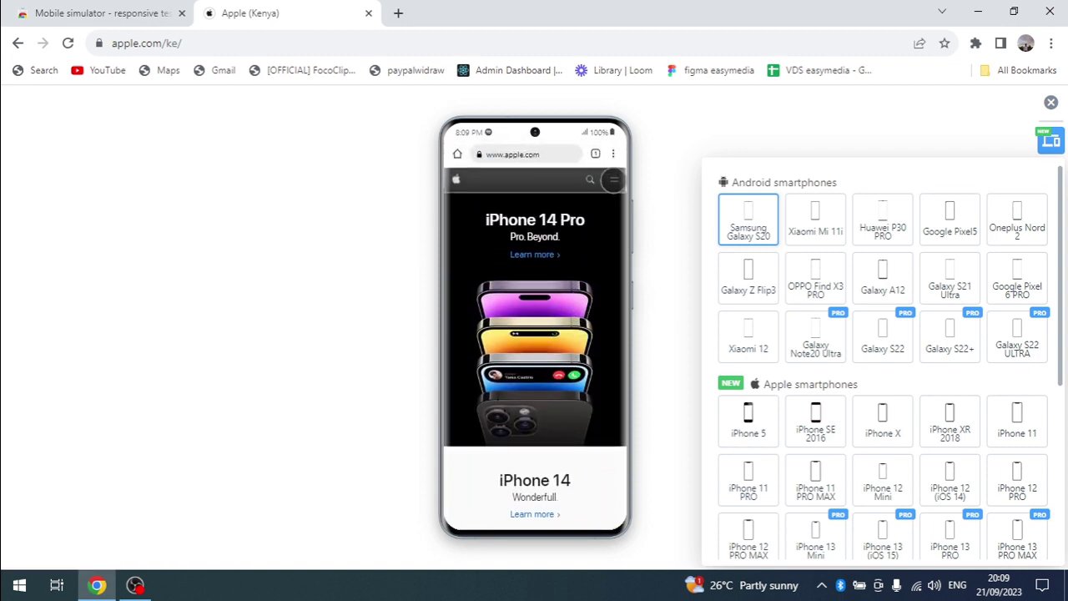
pyautogui.click(613, 182)
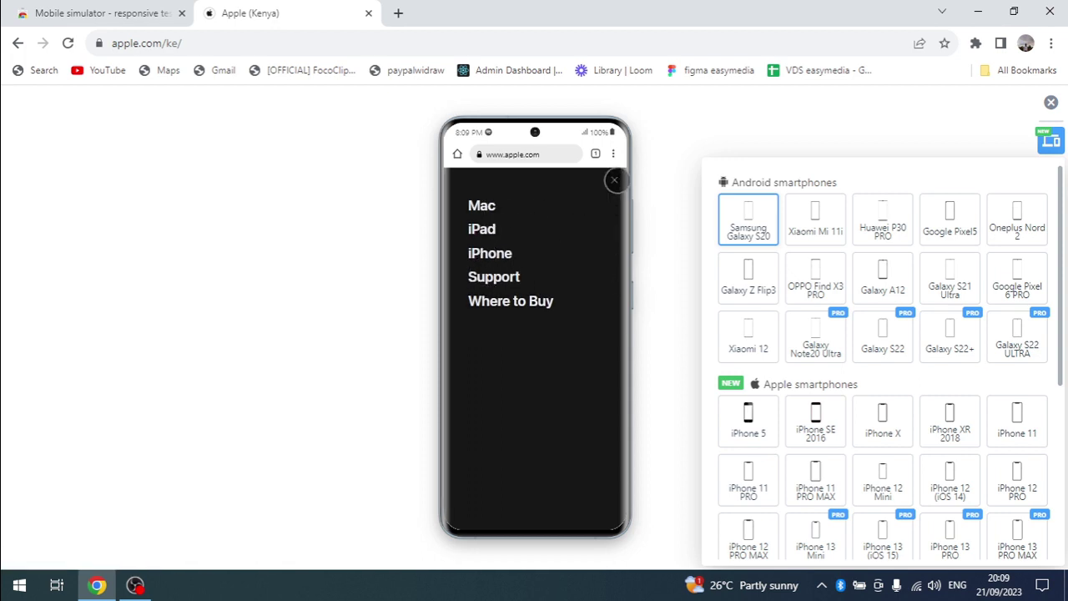
pyautogui.click(614, 180)
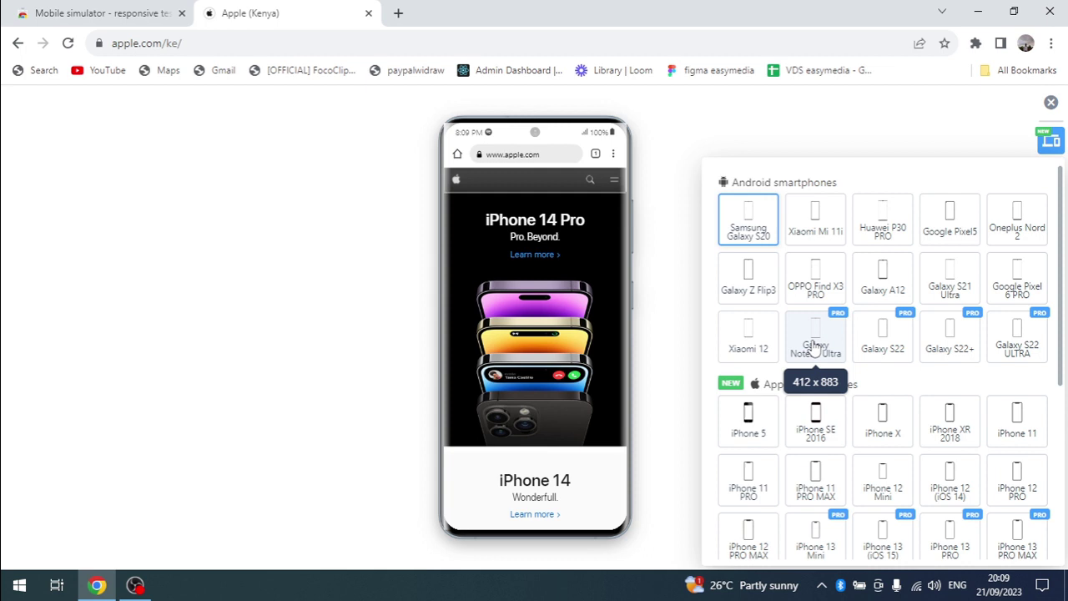
# - Switch the simulated device to iPad Mini and check the Apple home page's tablet layout
pyautogui.scroll(-1, 815, 349)
pyautogui.scroll(1, 860, 383)
pyautogui.scroll(-2, 860, 383)
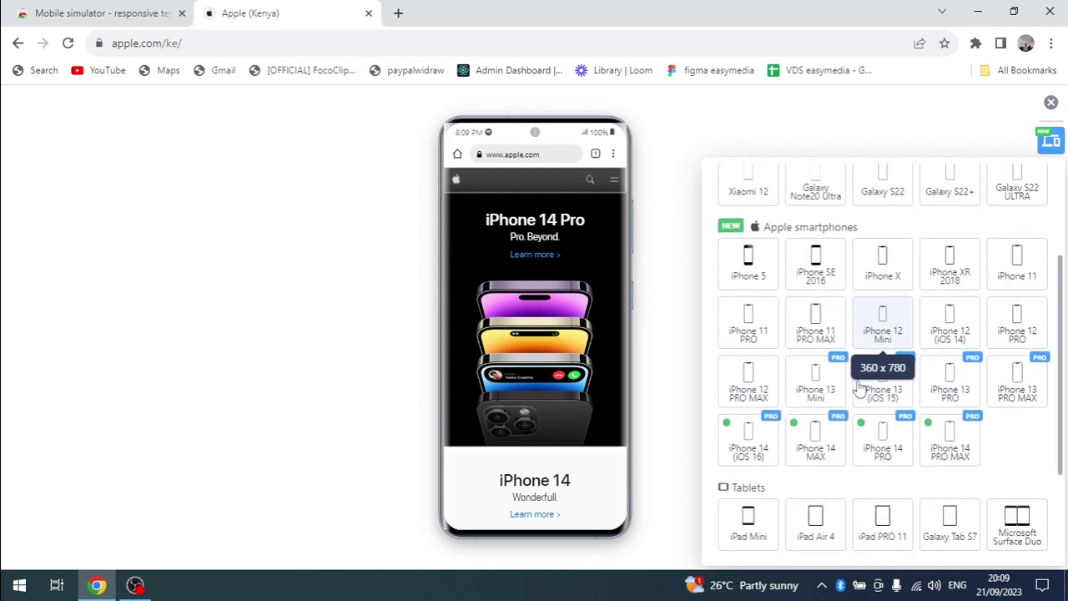
pyautogui.scroll(-2, 861, 385)
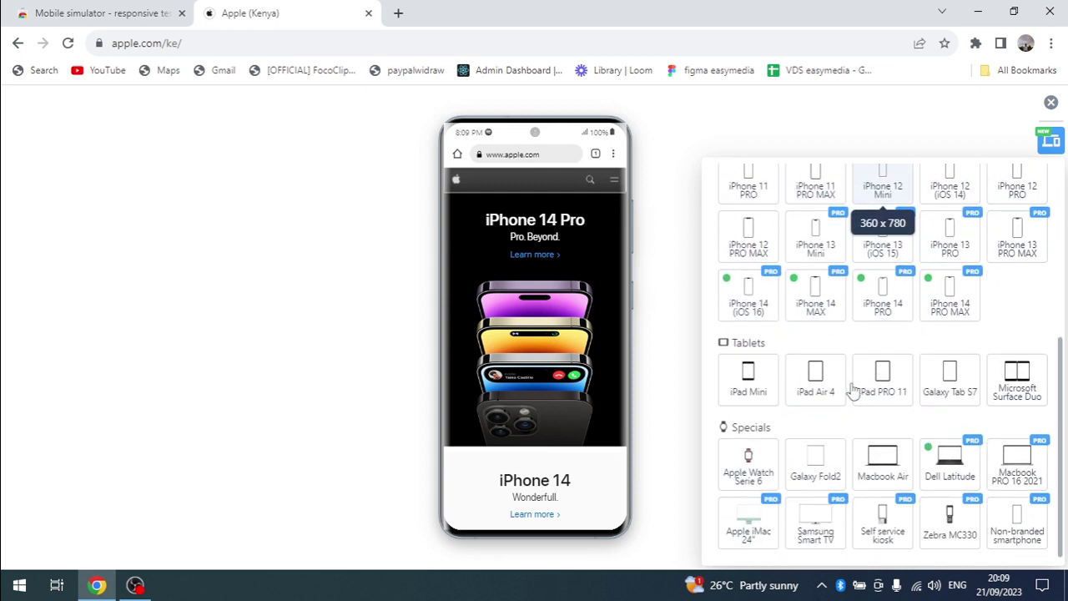
pyautogui.click(749, 388)
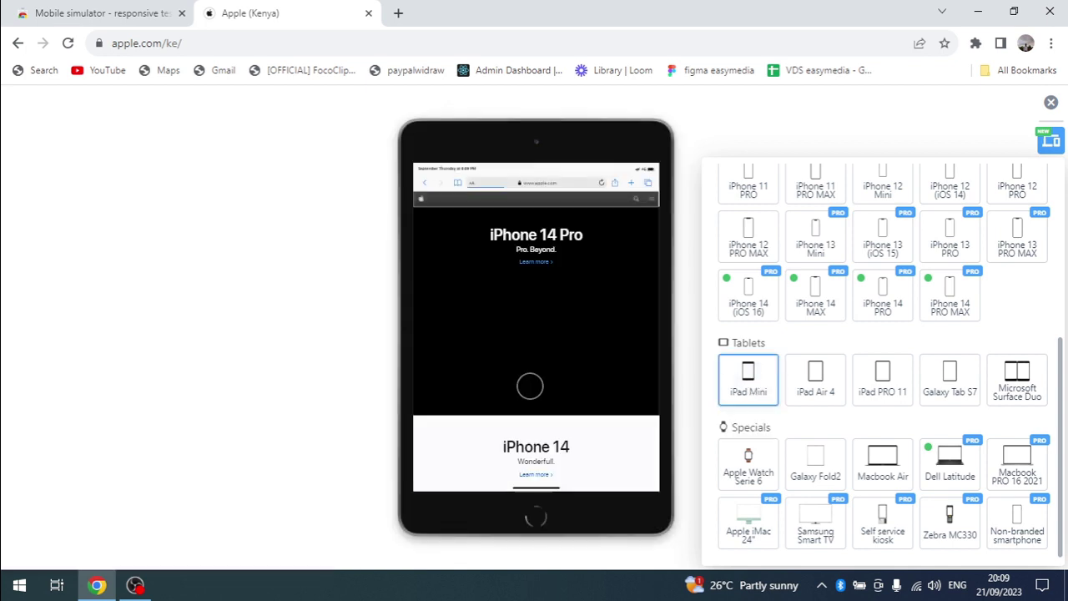
pyautogui.scroll(-6, 534, 345)
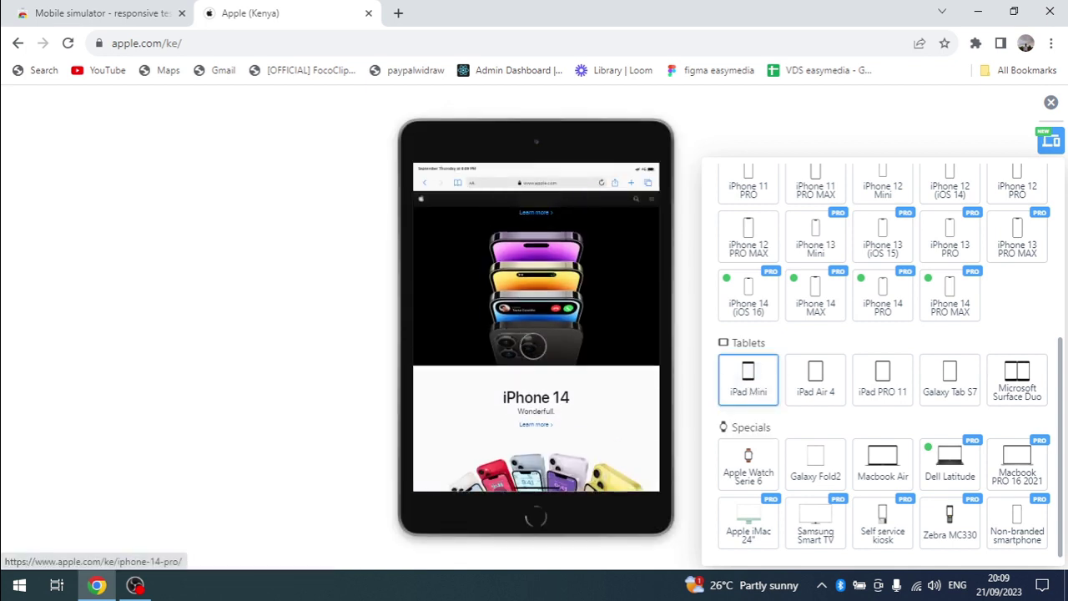
pyautogui.scroll(-3, 533, 345)
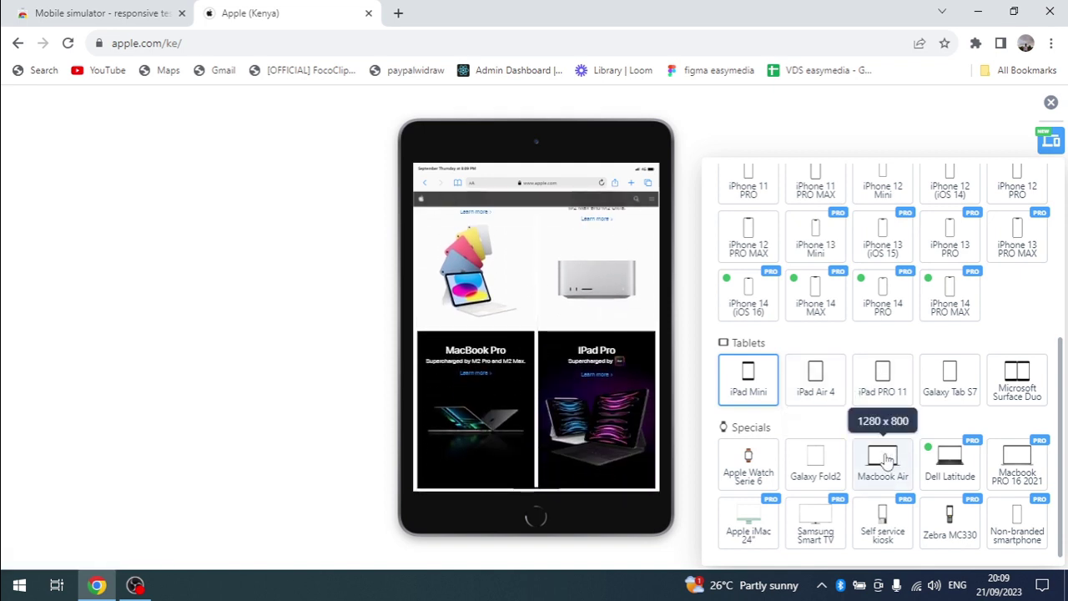
# - Switch the simulated device to Galaxy Fold2 and check how the Apple home page adapts to it
pyautogui.click(820, 466)
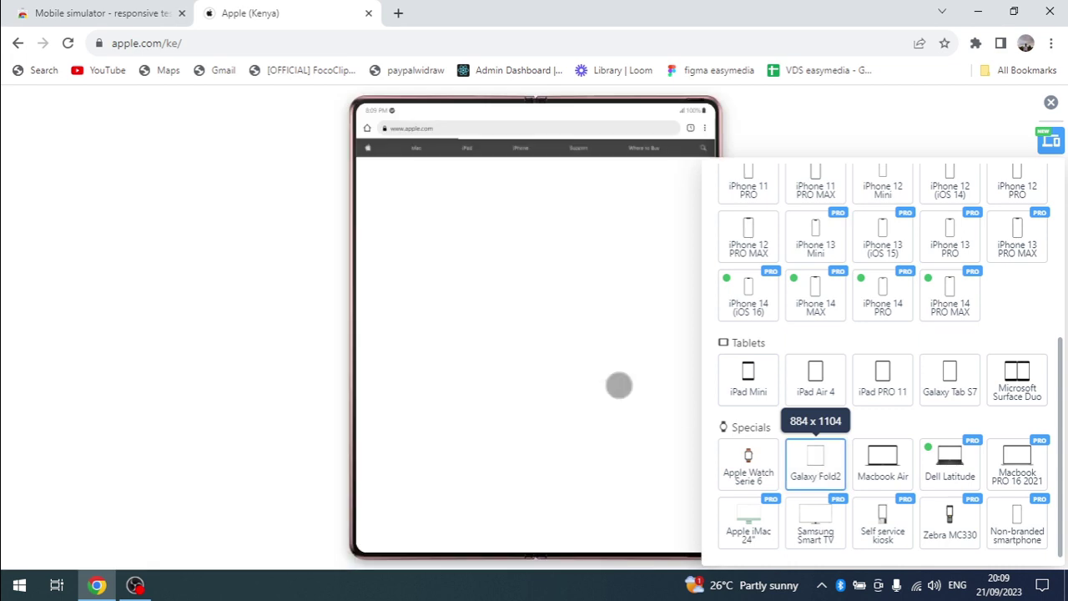
pyautogui.scroll(-10, 564, 310)
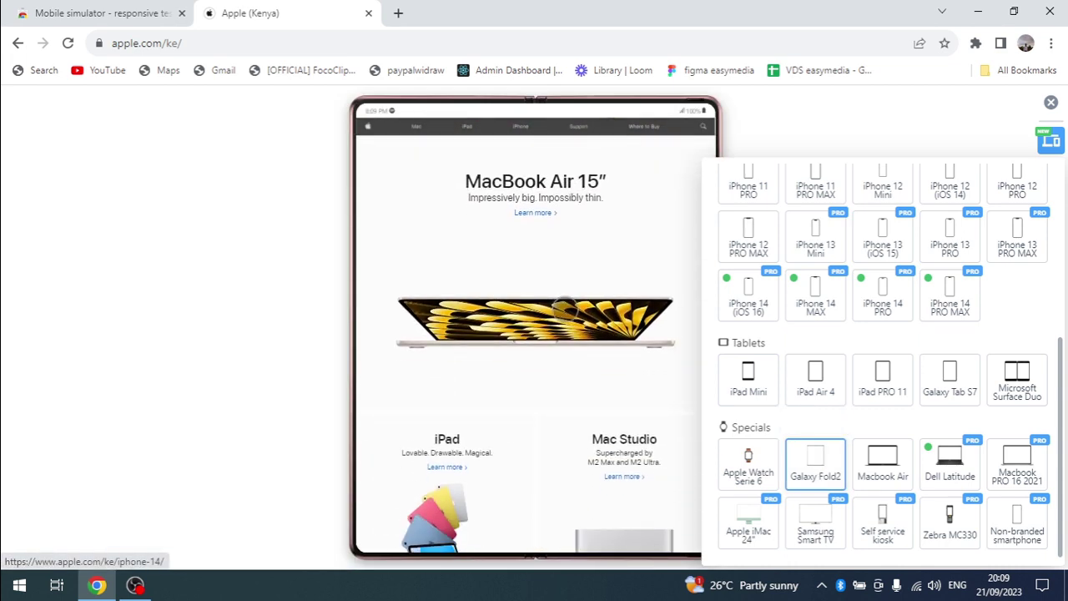
pyautogui.scroll(-3, 564, 311)
pyautogui.scroll(12, 508, 364)
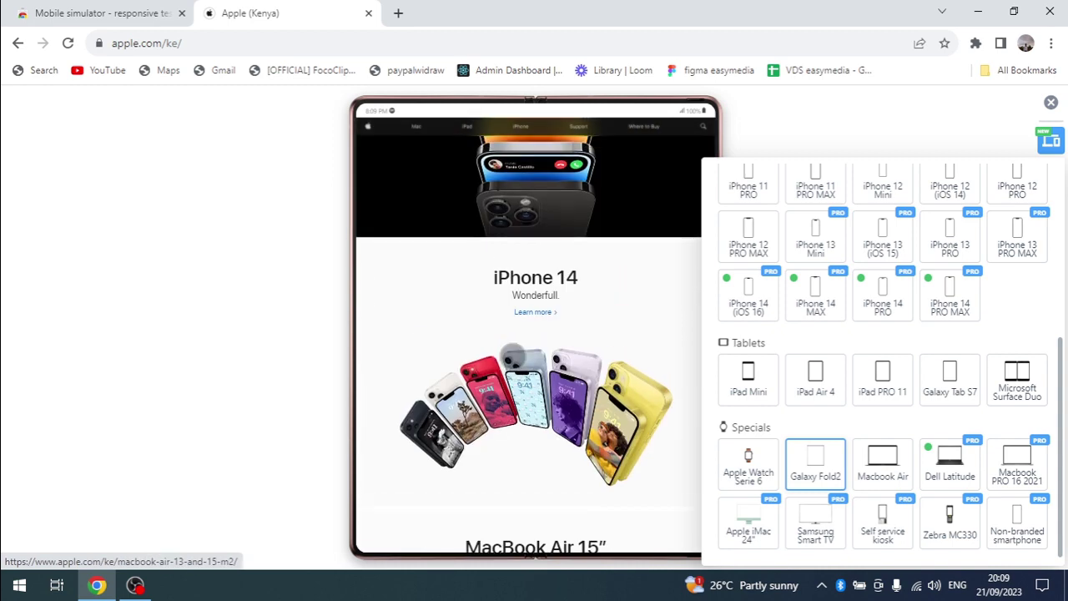
# - Switch the simulated device to Macbook Air, close the device list, and check the Apple home page's laptop layout down to the footer
pyautogui.click(877, 466)
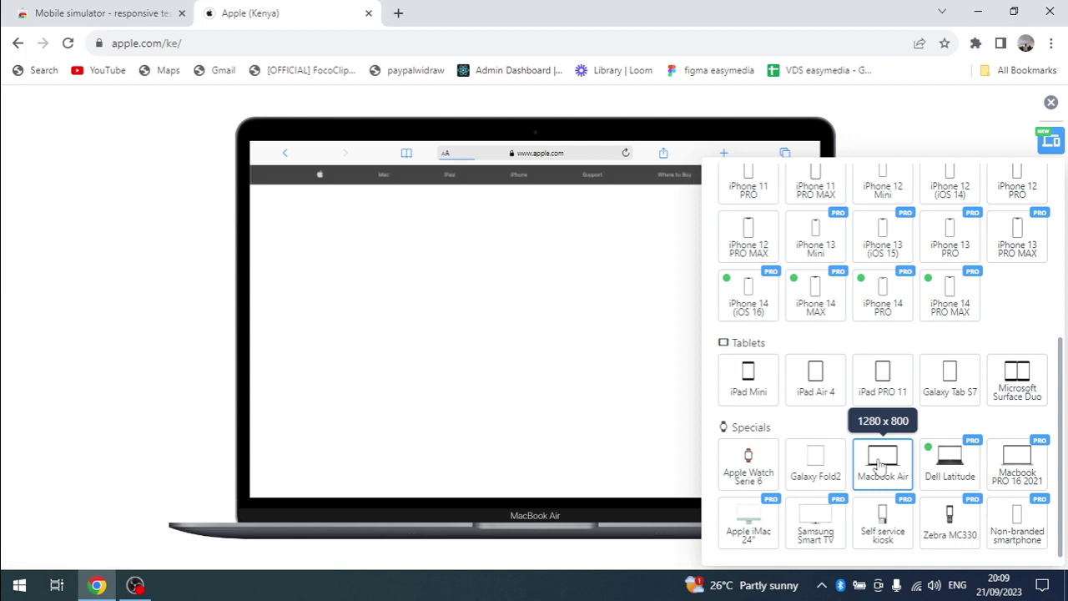
pyautogui.click(1053, 142)
pyautogui.scroll(-5, 579, 319)
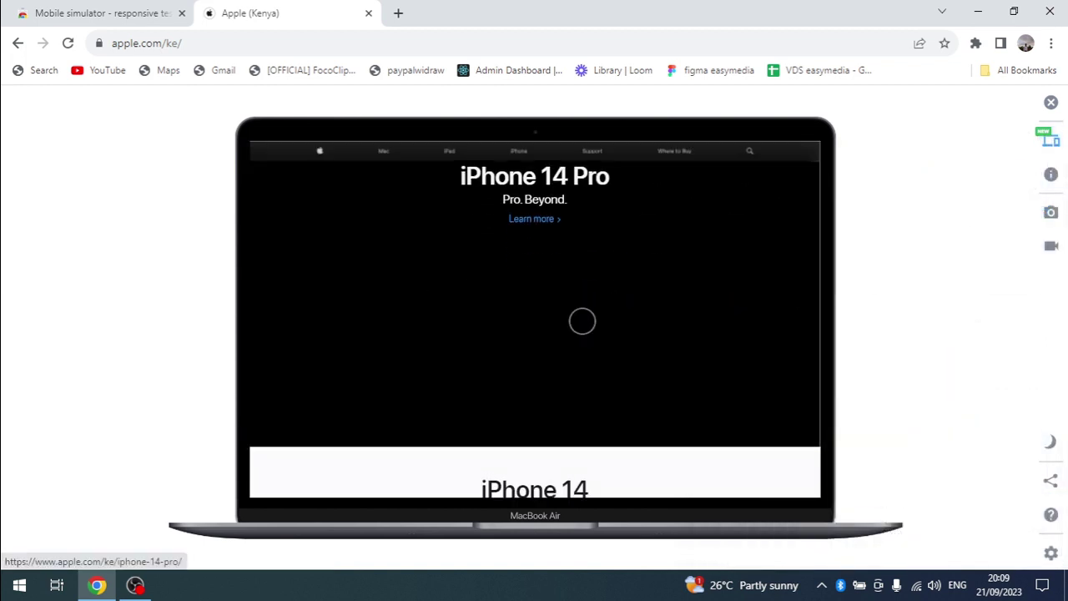
pyautogui.scroll(-5, 583, 321)
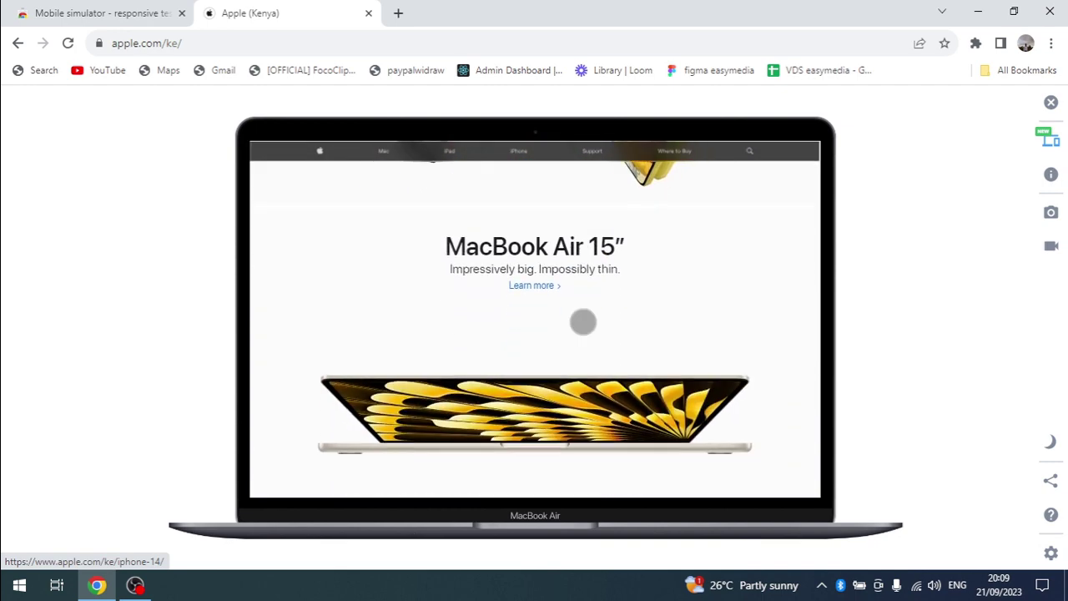
pyautogui.scroll(-5, 582, 321)
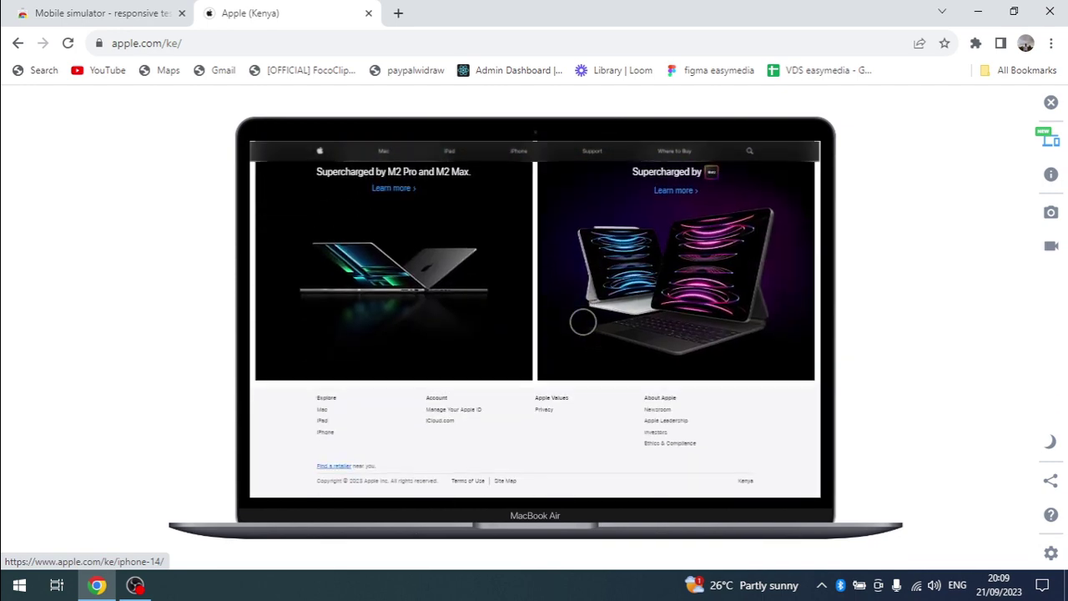
pyautogui.scroll(3, 583, 322)
pyautogui.scroll(8, 582, 321)
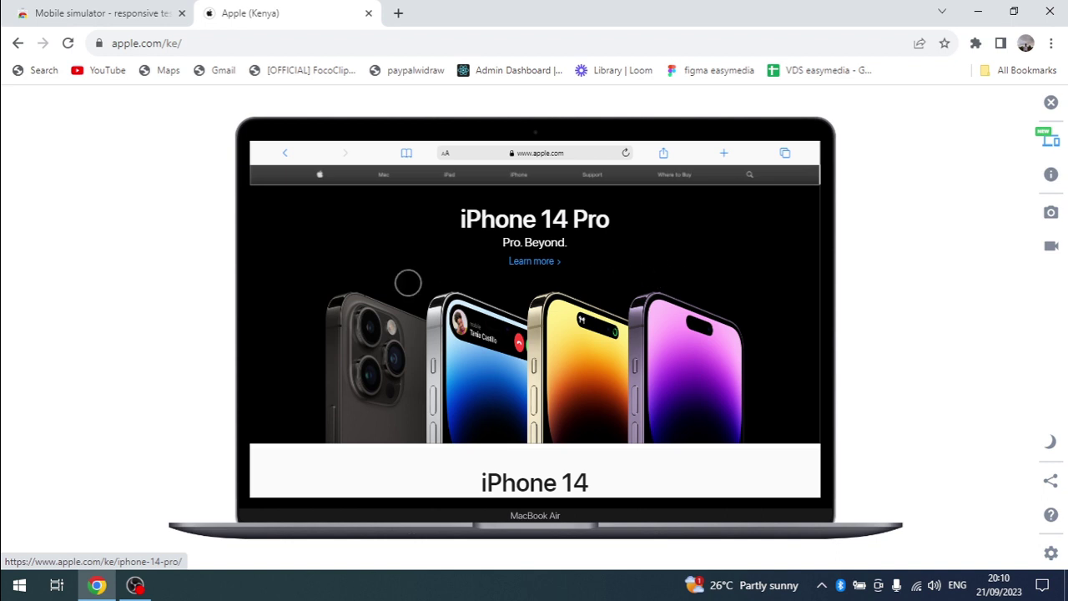
pyautogui.scroll(-2, 563, 295)
pyautogui.scroll(-10, 608, 292)
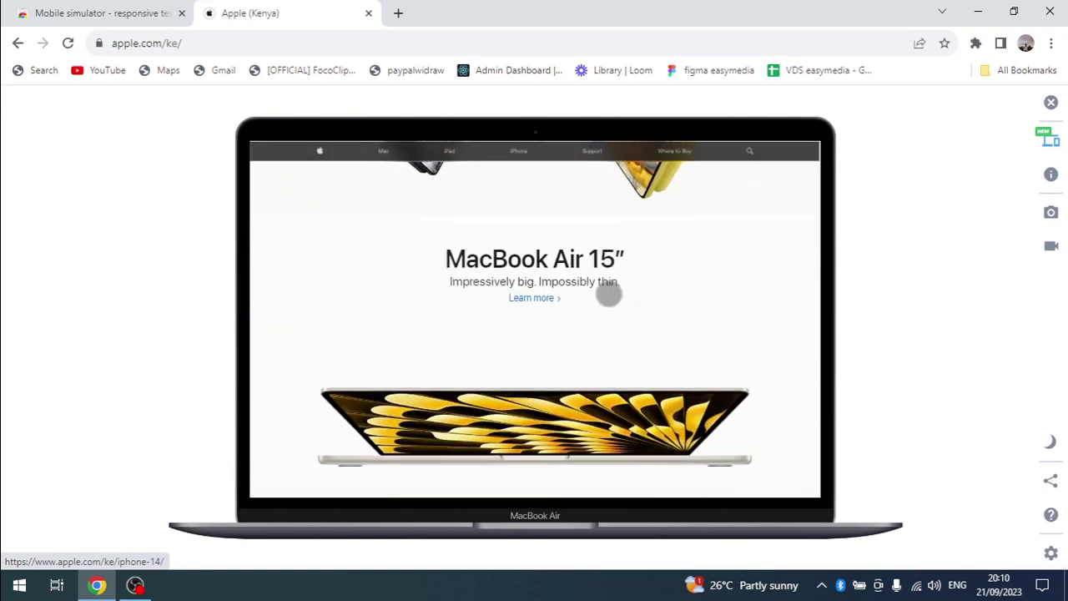
pyautogui.scroll(-5, 608, 292)
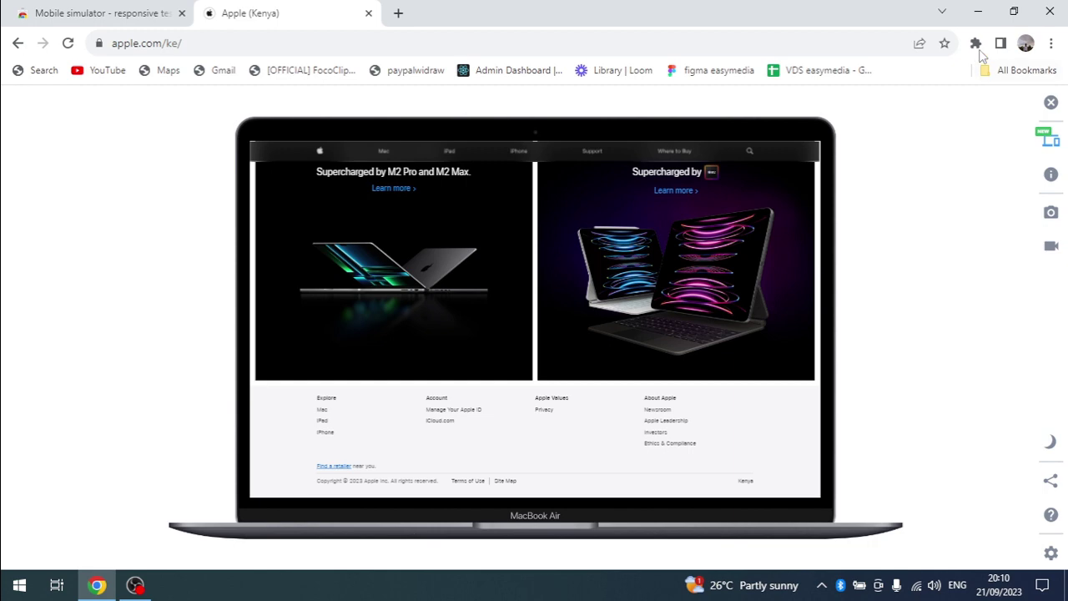
# - Exit the simulator and open the Mobile simulator extension's details in Chrome's extension management
pyautogui.click(1051, 103)
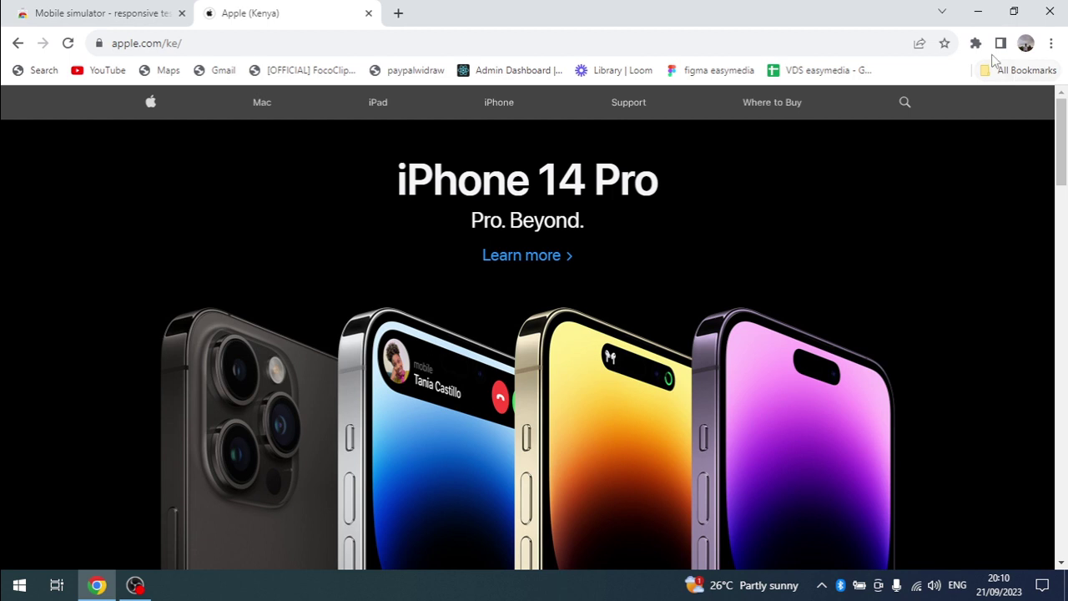
pyautogui.click(976, 45)
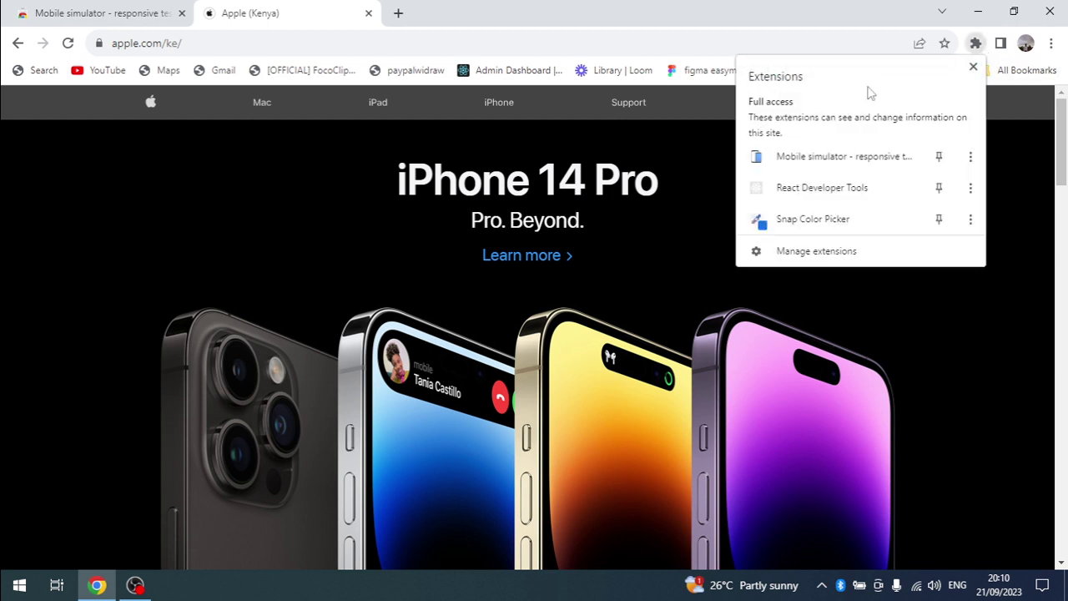
pyautogui.click(816, 251)
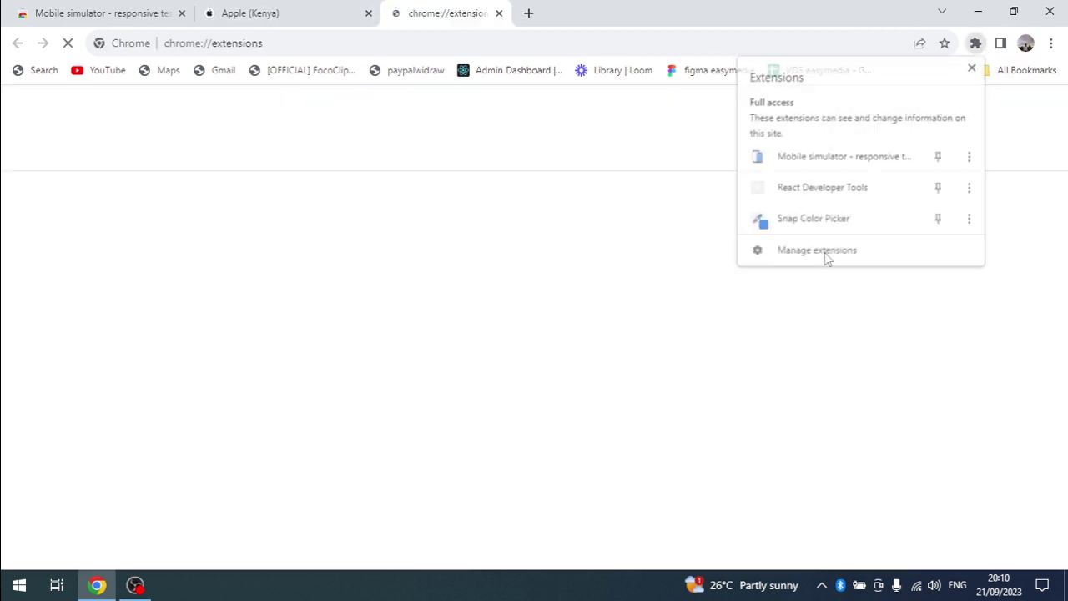
pyautogui.scroll(-1, 448, 380)
pyautogui.scroll(-1, 448, 380)
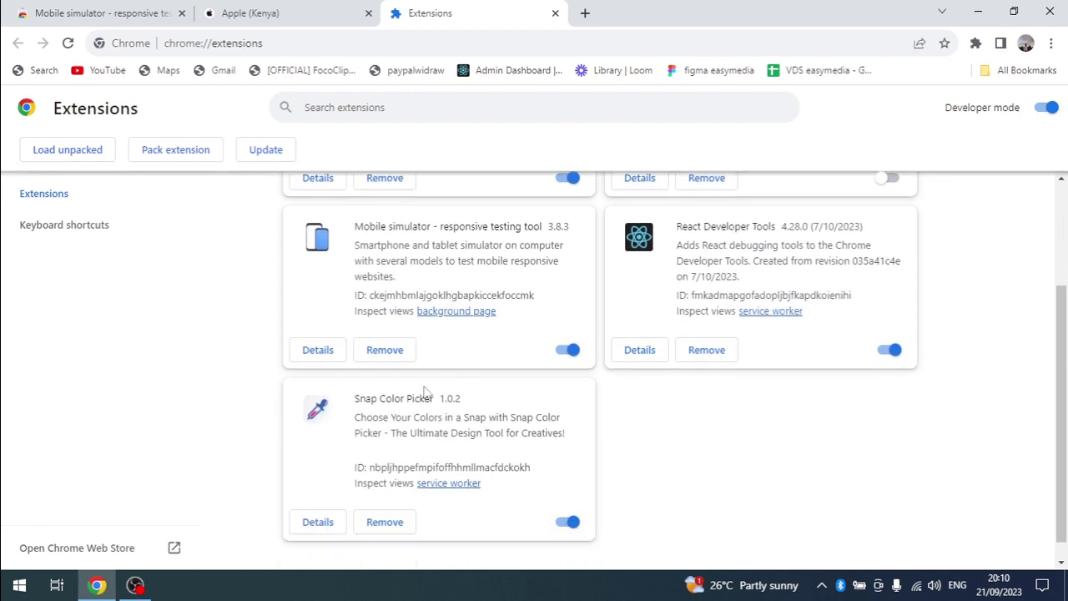
pyautogui.scroll(1, 425, 393)
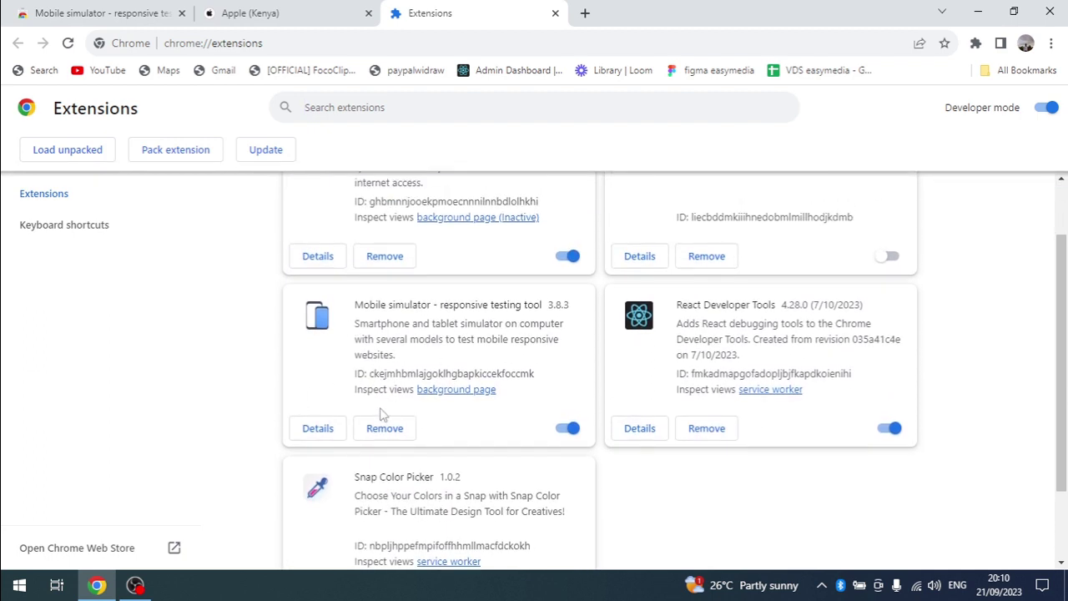
pyautogui.click(318, 428)
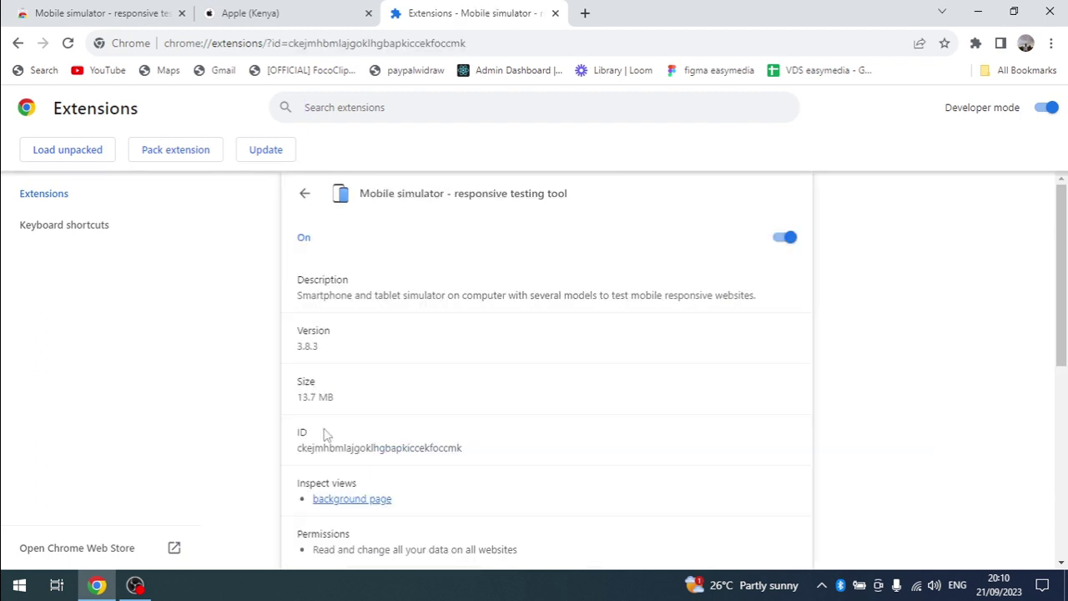
# - Allow the Mobile simulator extension access to file URLs and close the extension management page
pyautogui.scroll(-4, 621, 342)
pyautogui.scroll(-2, 622, 340)
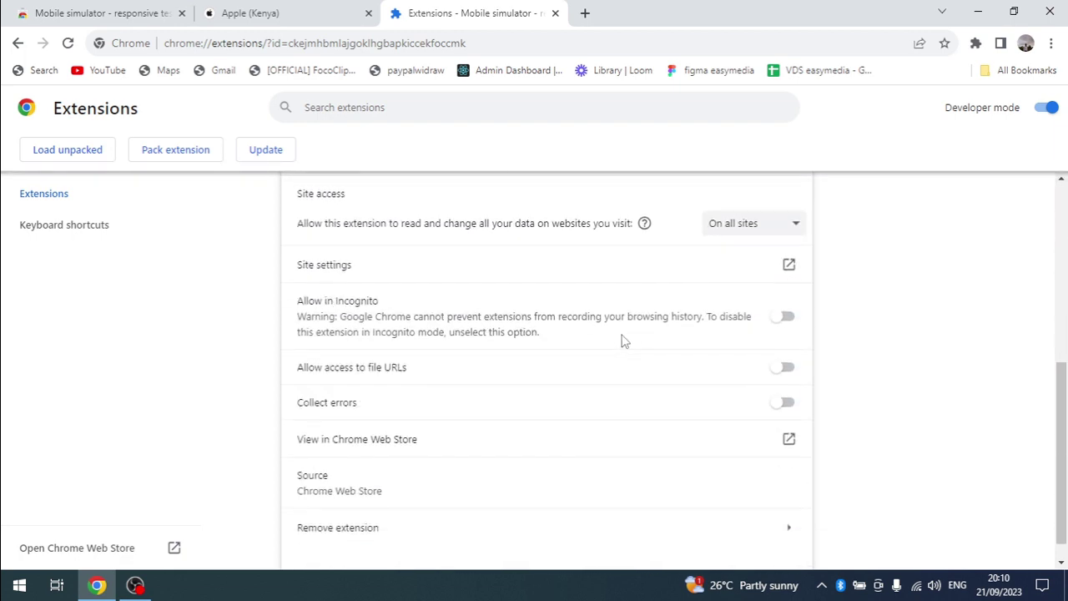
pyautogui.scroll(1, 686, 367)
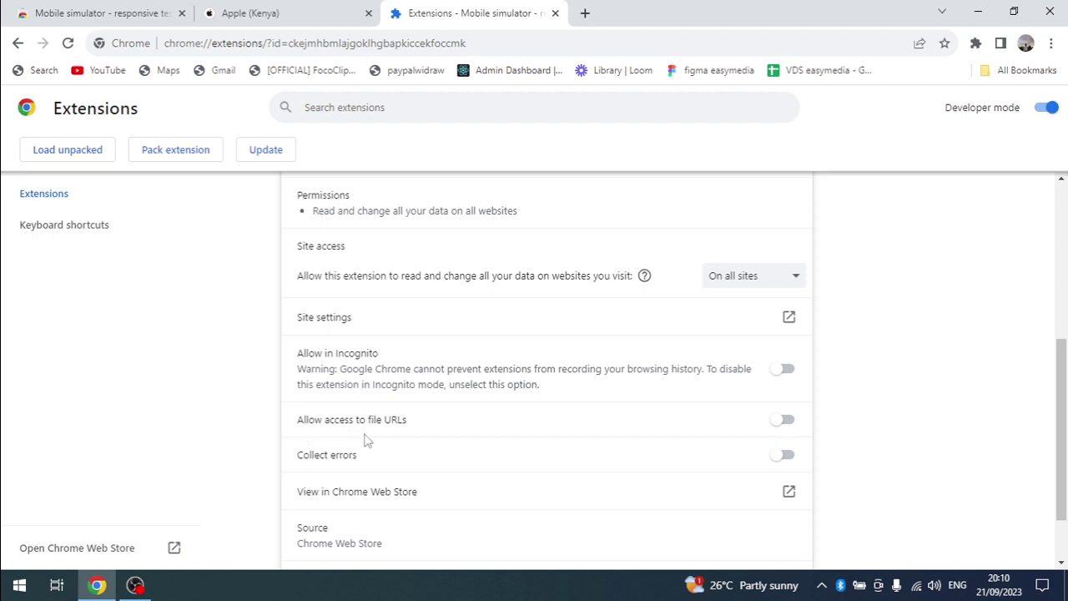
pyautogui.click(787, 423)
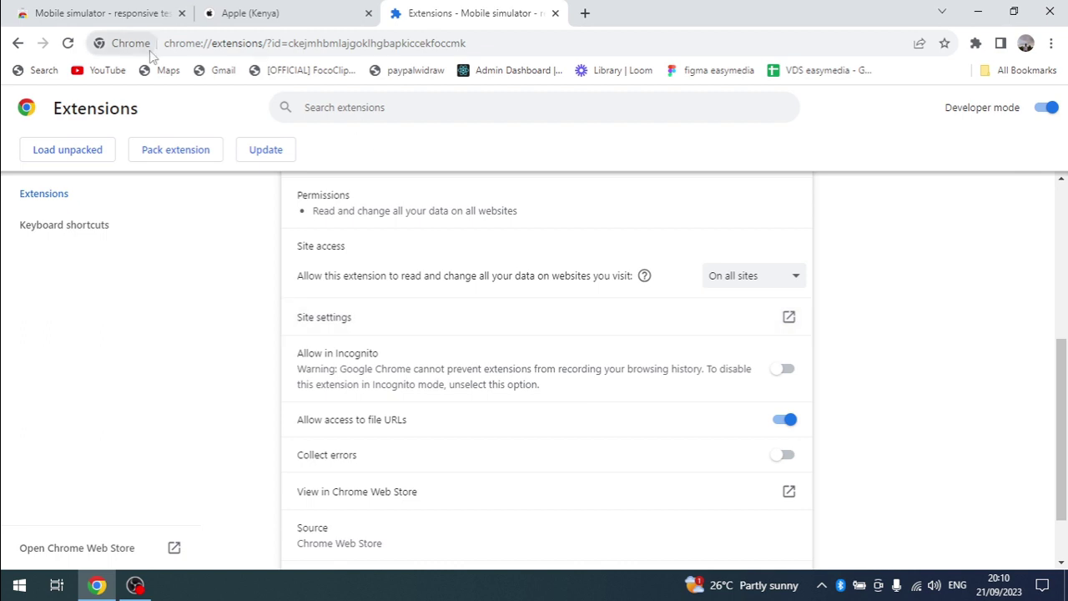
pyautogui.click(554, 13)
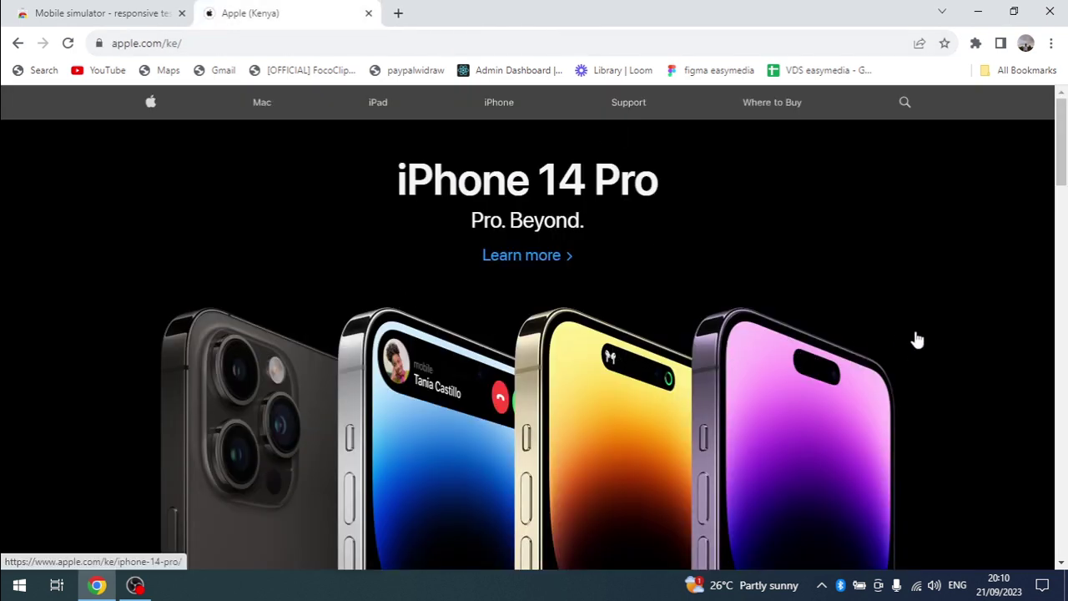
pyautogui.scroll(-2, 808, 327)
pyautogui.scroll(-6, 809, 327)
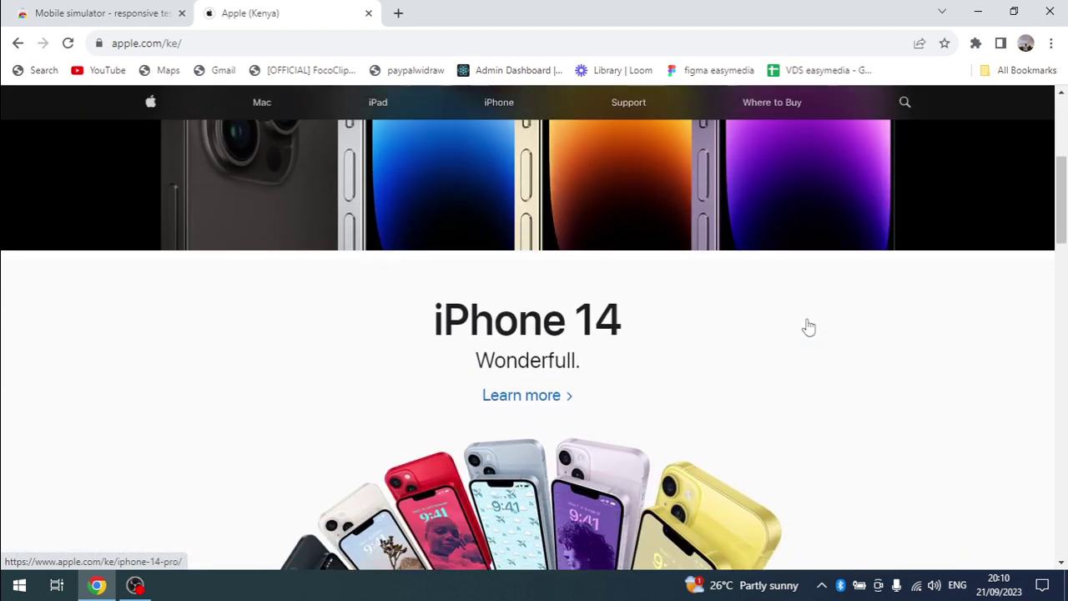